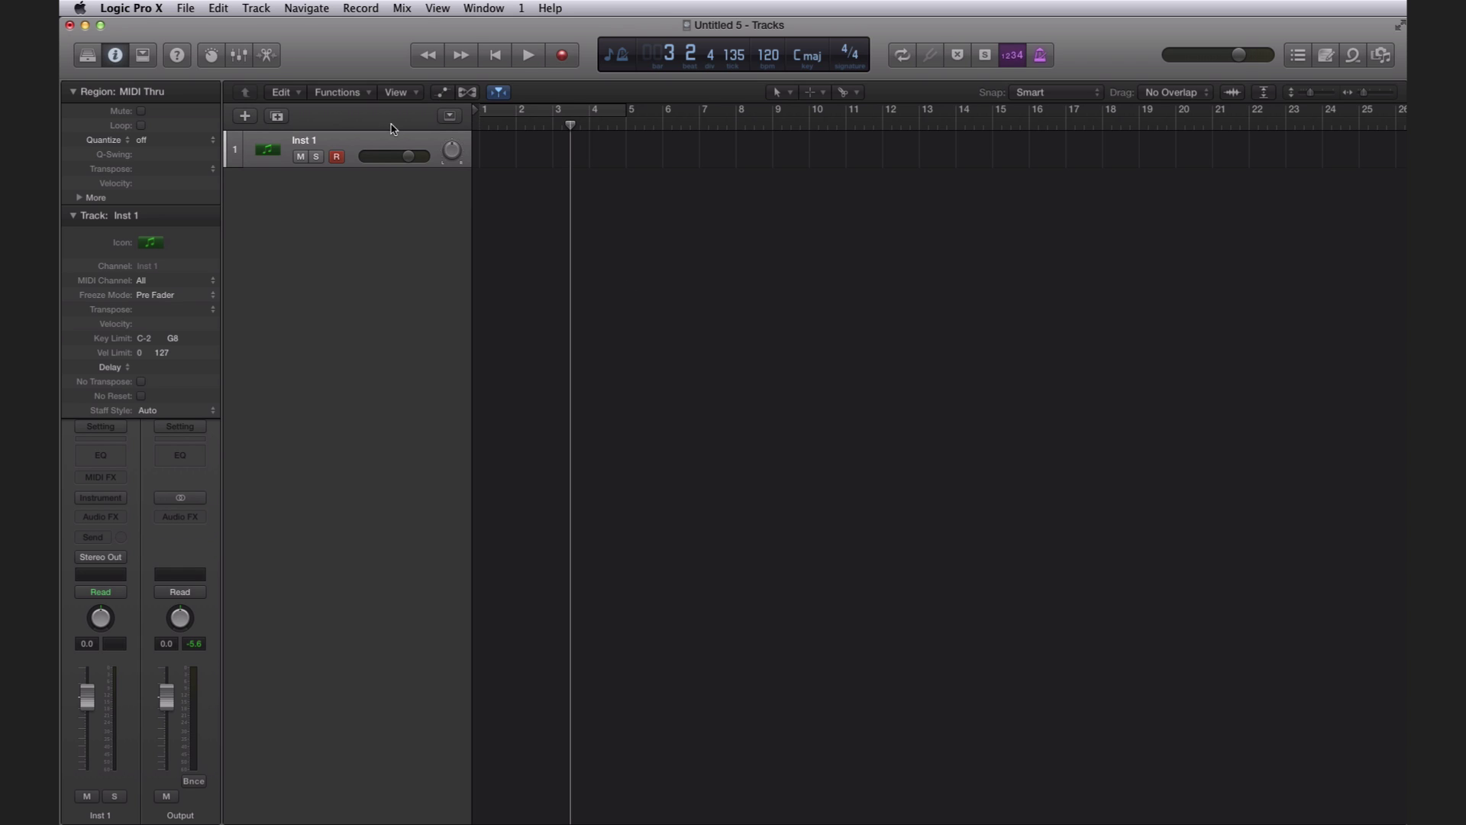
Open the Plug-in Manager from Preferences and filter by manufacturer Dada Life, showing Sausage Fattener
{"action": "left_click", "coordinate": [137, 7]}
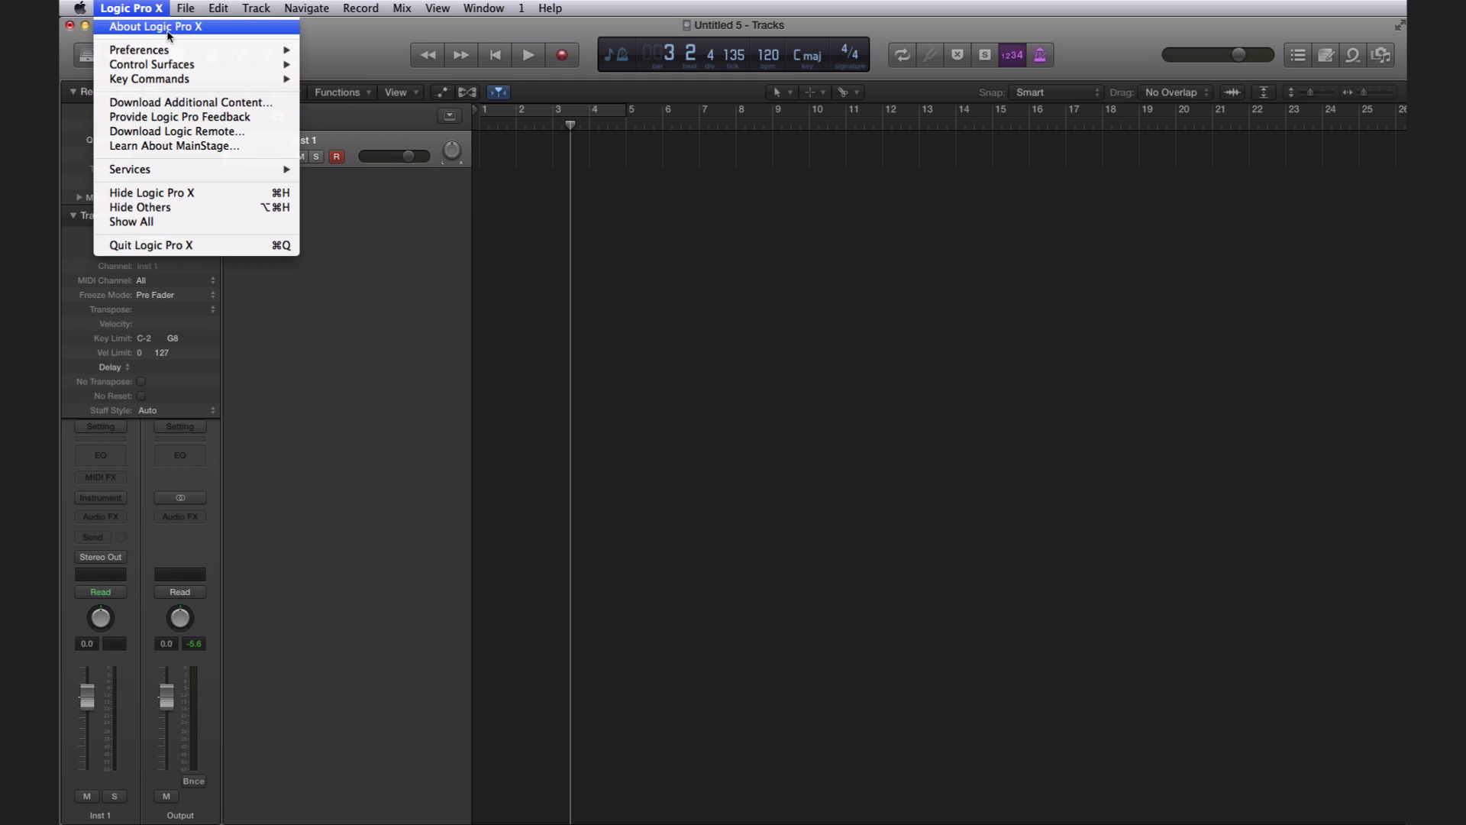
{"action": "mouse_move", "coordinate": [164, 51]}
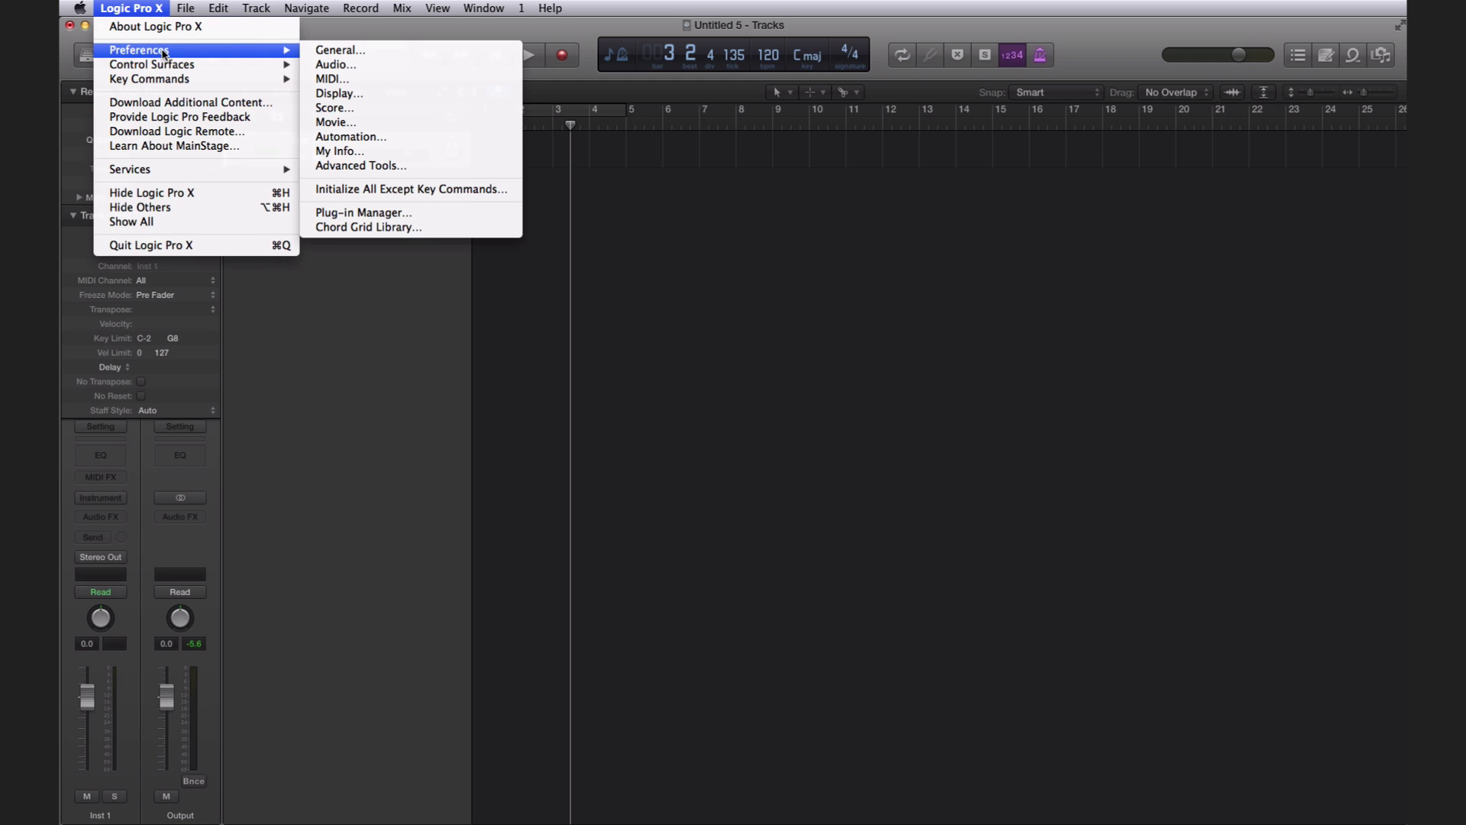
{"action": "left_click", "coordinate": [407, 219]}
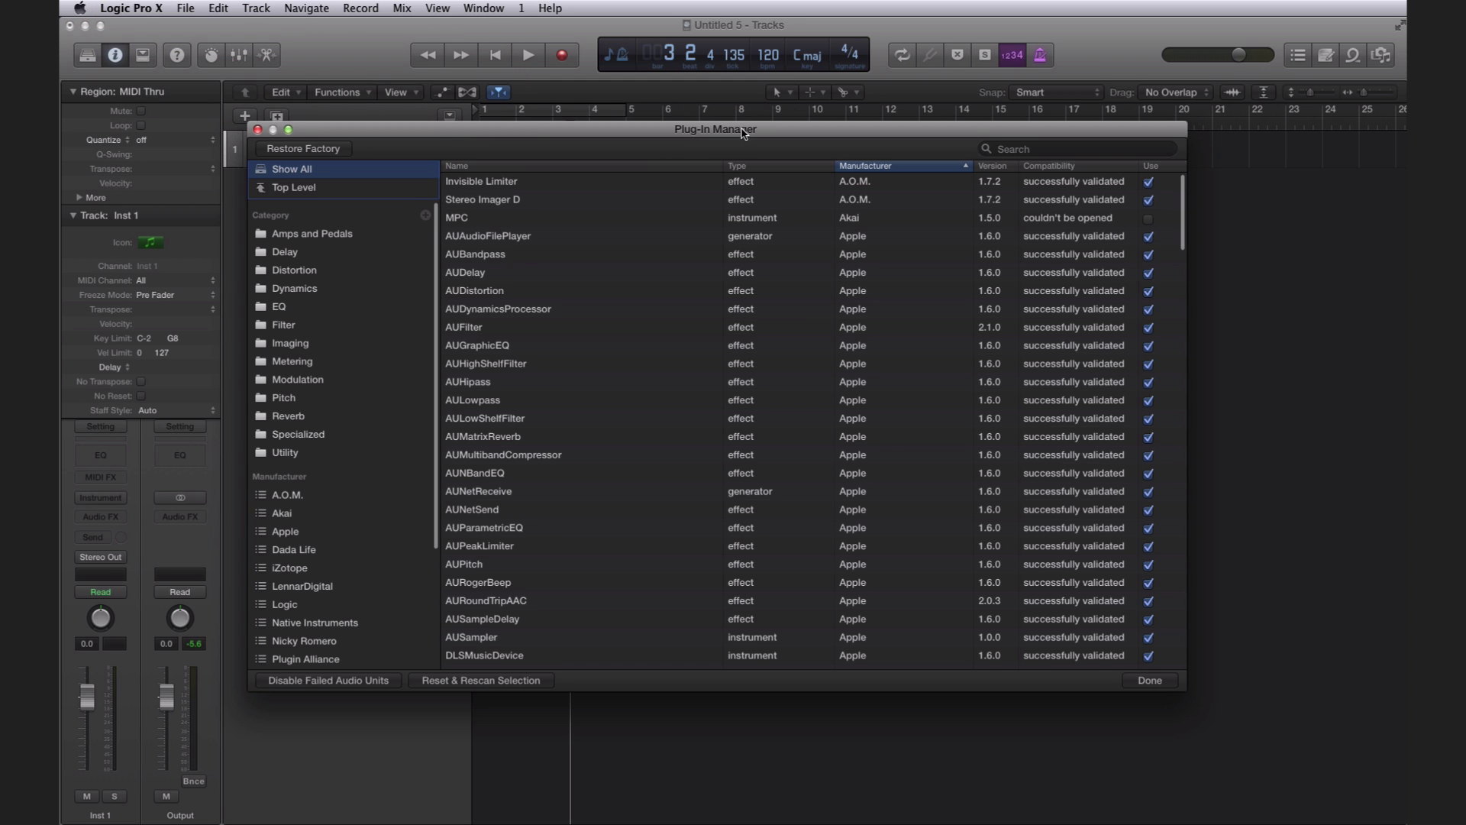
{"action": "scroll", "coordinate": [837, 240], "scroll_direction": "down", "scroll_amount": 15}
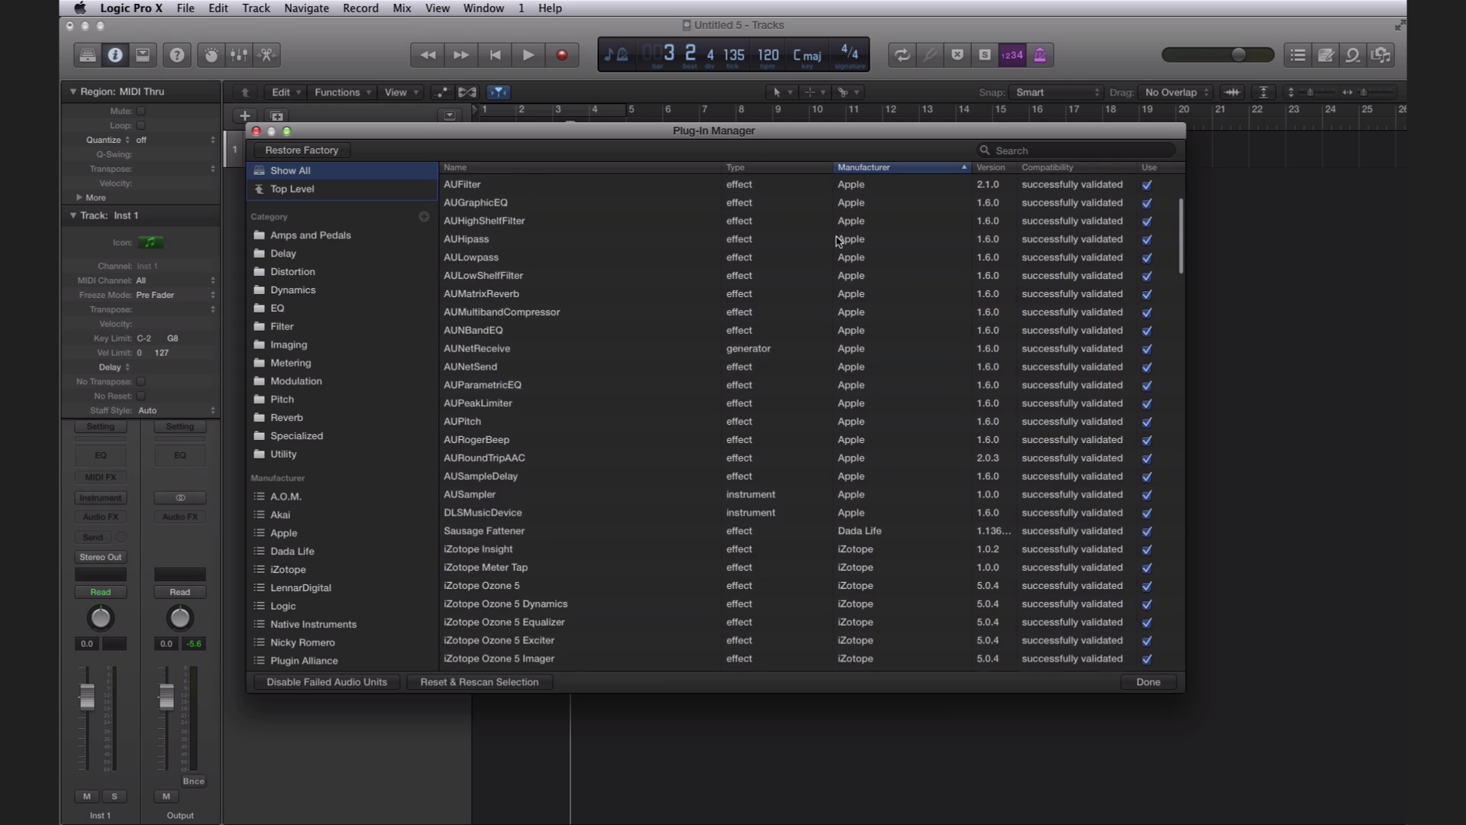
{"action": "scroll", "coordinate": [838, 240], "scroll_direction": "down", "scroll_amount": 5}
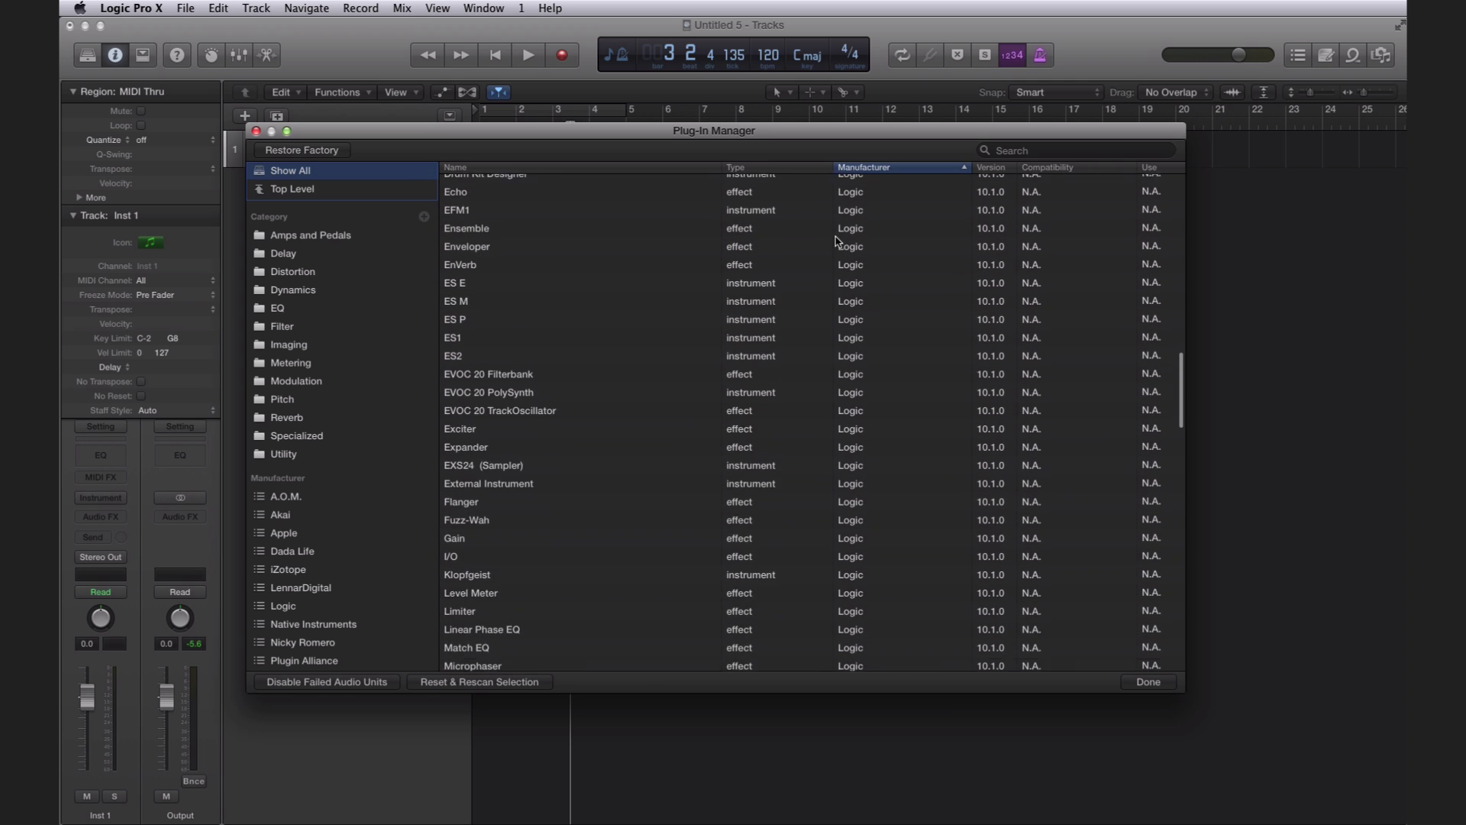
{"action": "scroll", "coordinate": [688, 376], "scroll_direction": "up", "scroll_amount": 5}
{"action": "scroll", "coordinate": [341, 546], "scroll_direction": "down", "scroll_amount": 1}
{"action": "left_click", "coordinate": [313, 538]}
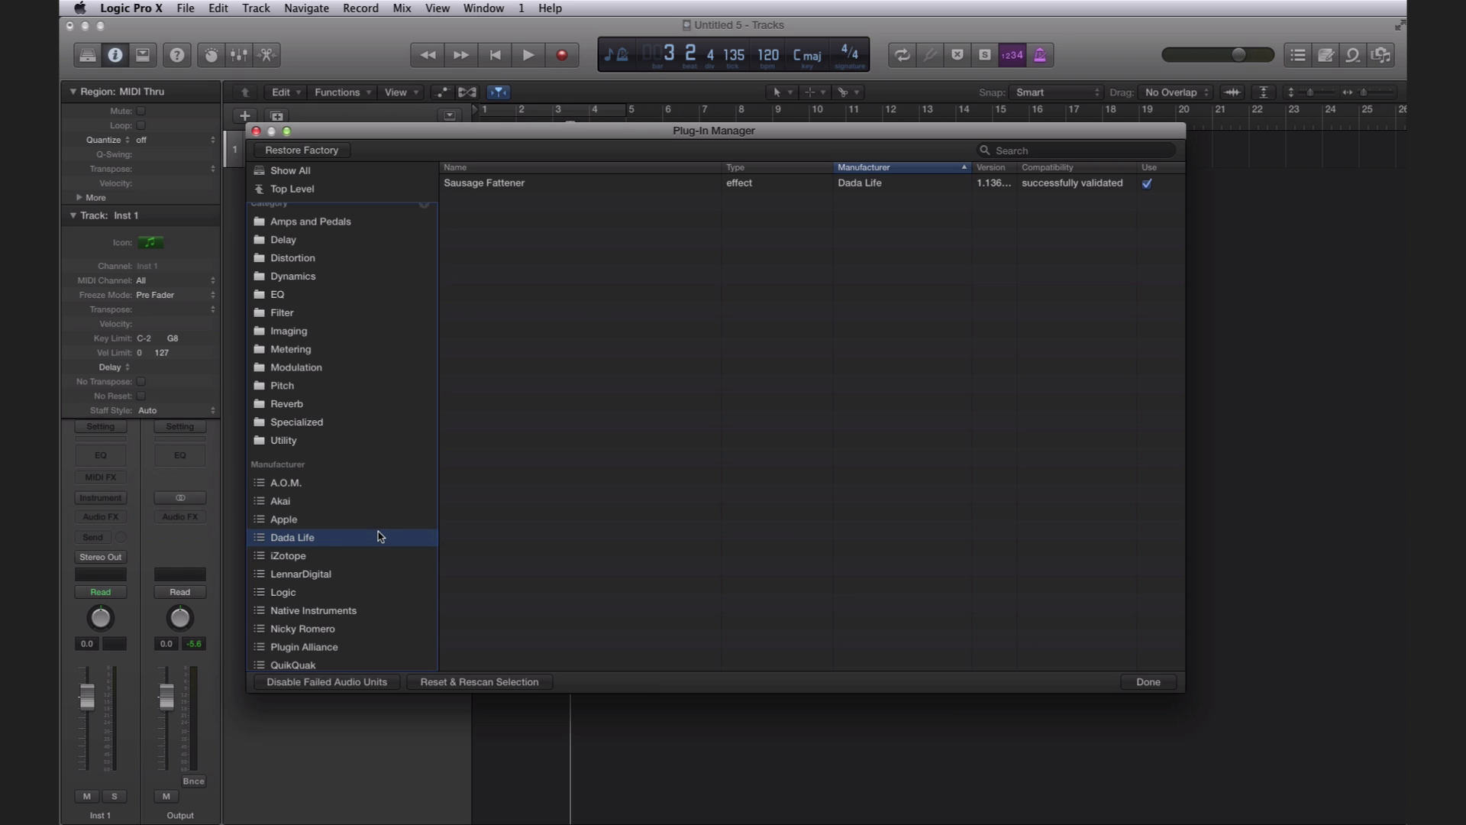
Drag Native Instruments' RC 48 into the Reverb category and view that category's plug-ins
{"action": "left_click", "coordinate": [343, 610]}
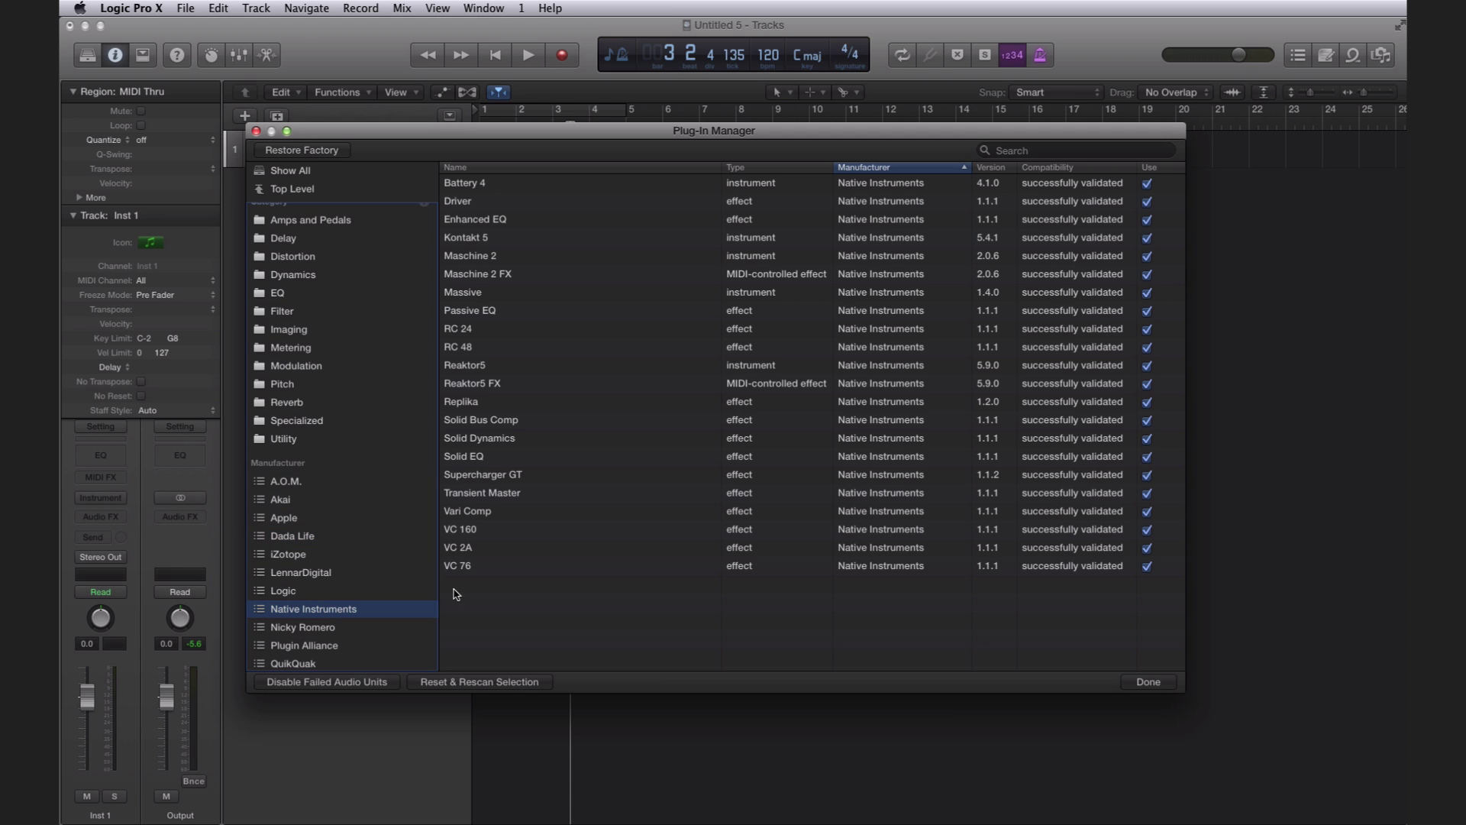
{"action": "left_click", "coordinate": [467, 349]}
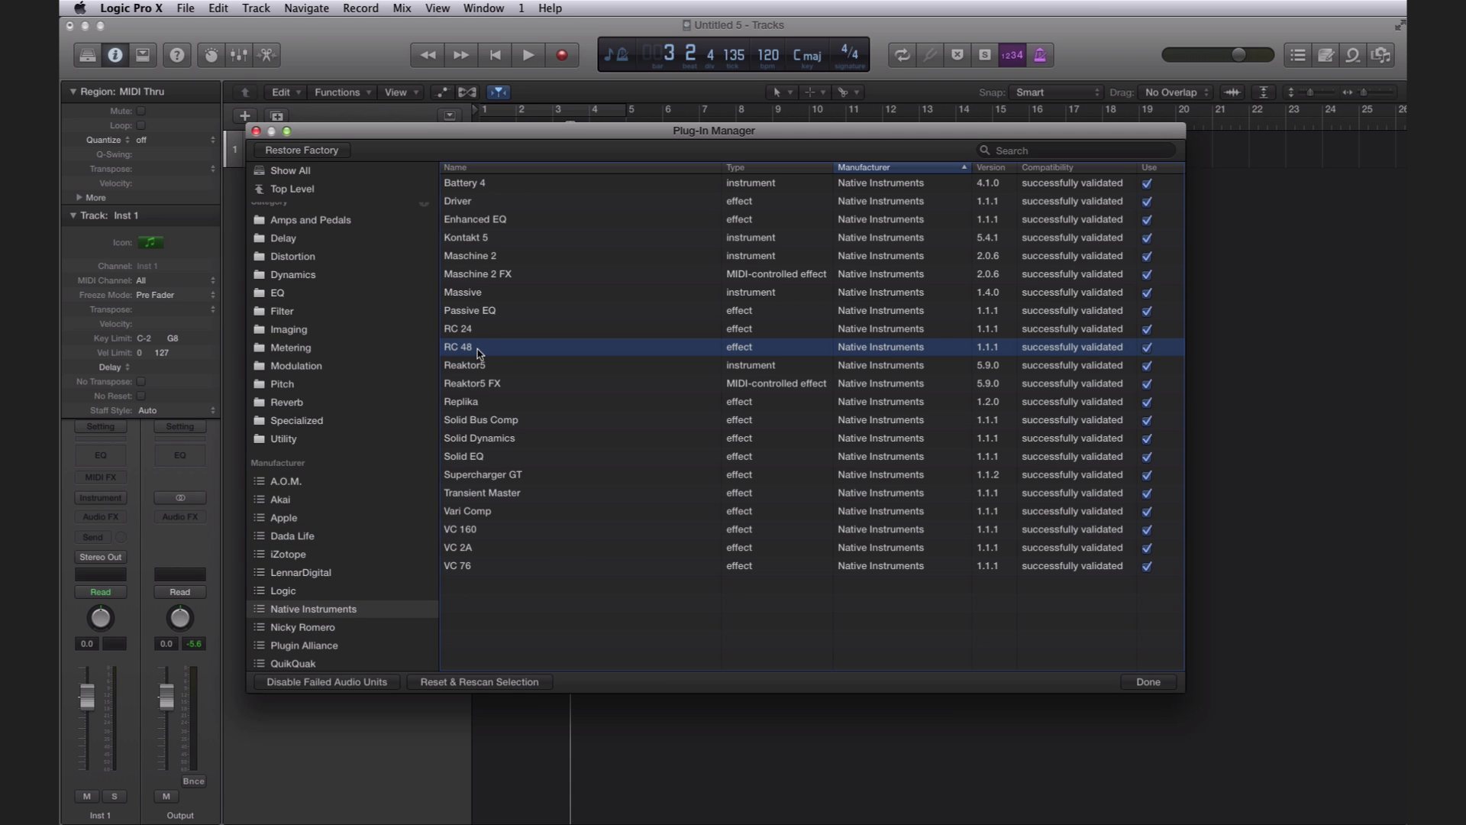
{"action": "left_click_drag", "start_coordinate": [479, 353], "coordinate": [322, 409]}
{"action": "left_click", "coordinate": [308, 410]}
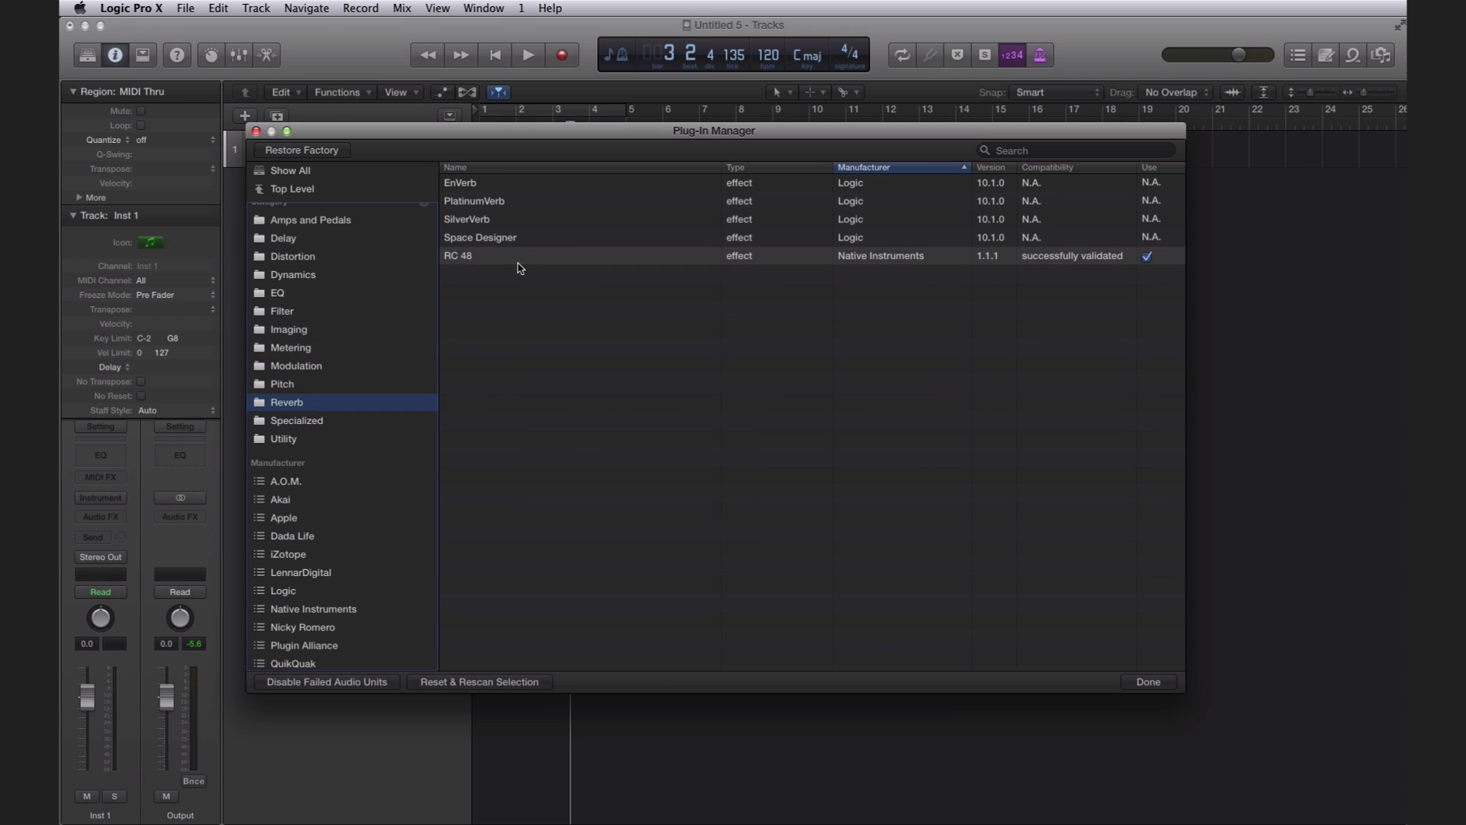
Load RC 48 in Mono->Stereo from Reverb into Inst 1's Audio FX slot, then close its window
{"action": "left_click", "coordinate": [1132, 685]}
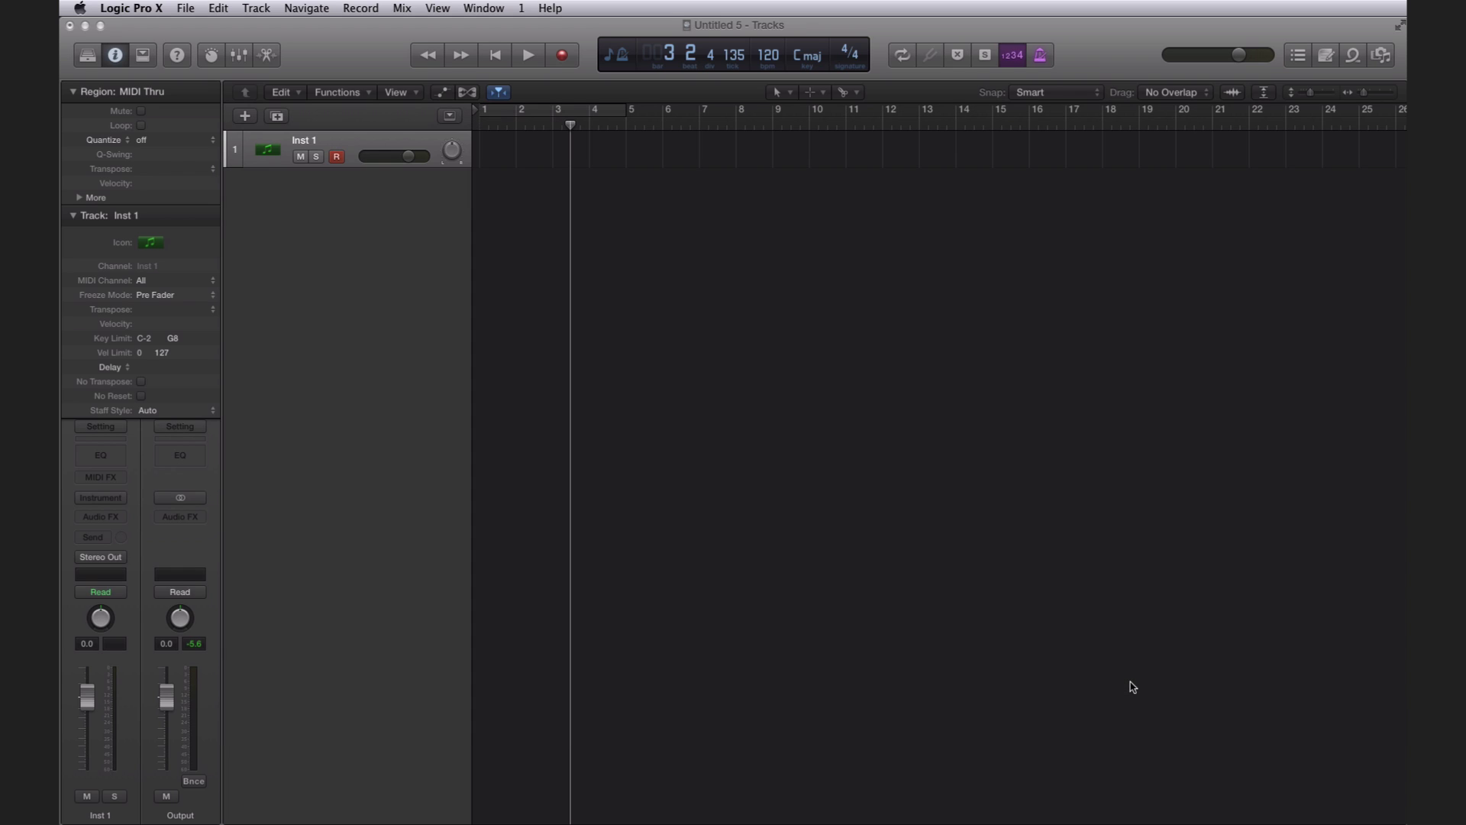
{"action": "left_click", "coordinate": [121, 517]}
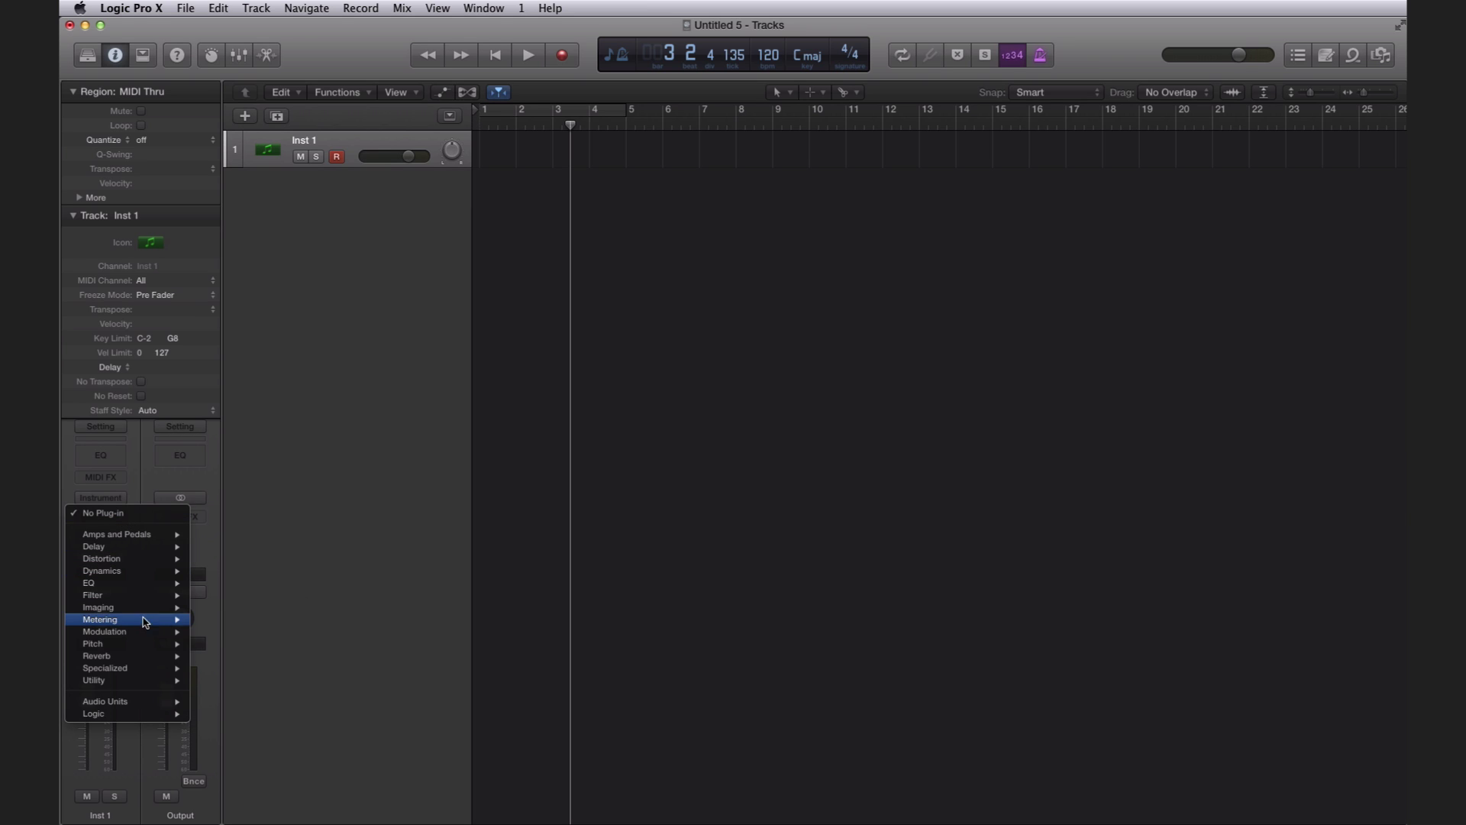
{"action": "mouse_move", "coordinate": [115, 656]}
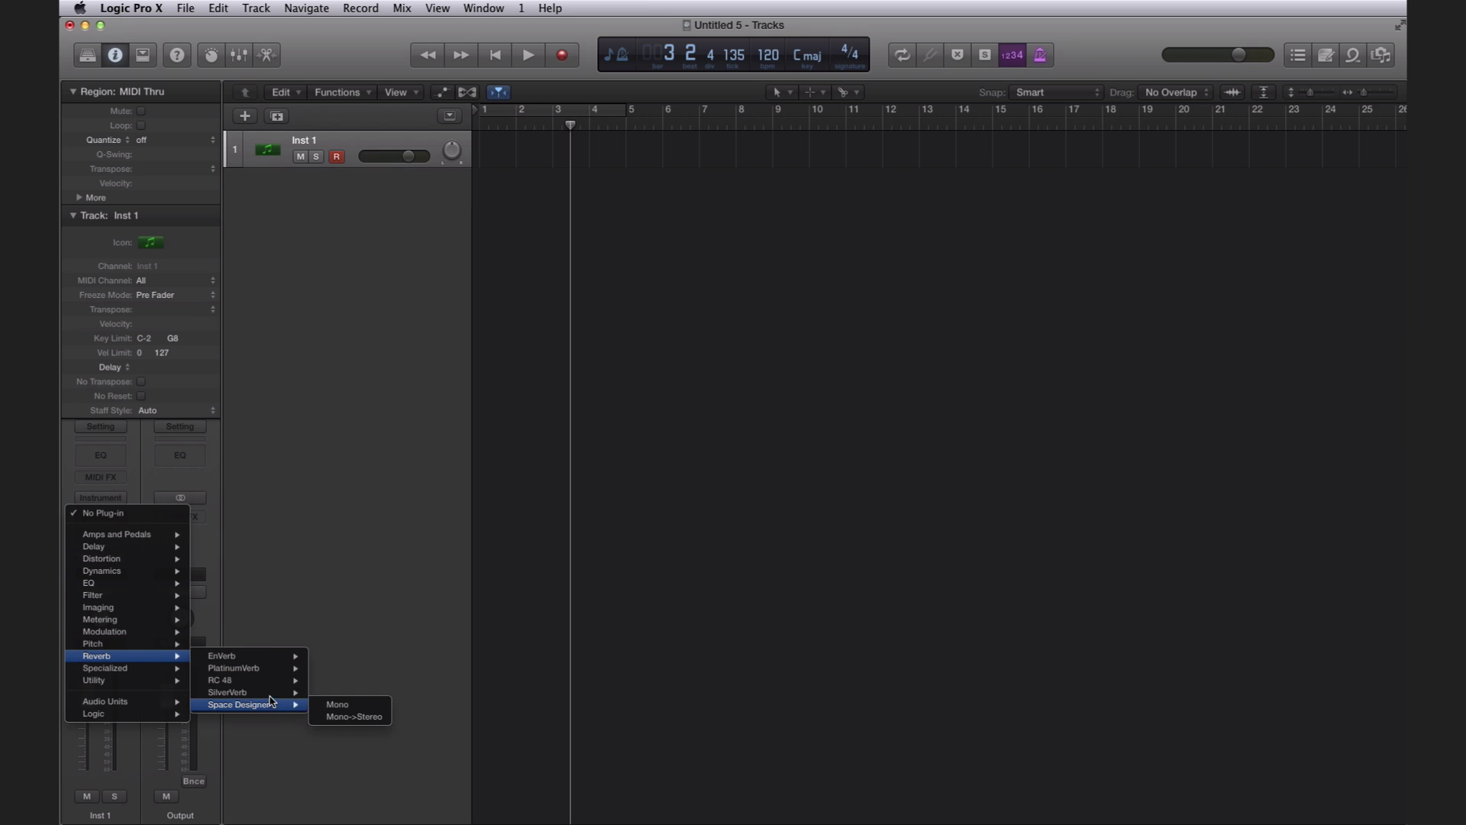
{"action": "mouse_move", "coordinate": [275, 680]}
{"action": "left_click", "coordinate": [351, 692]}
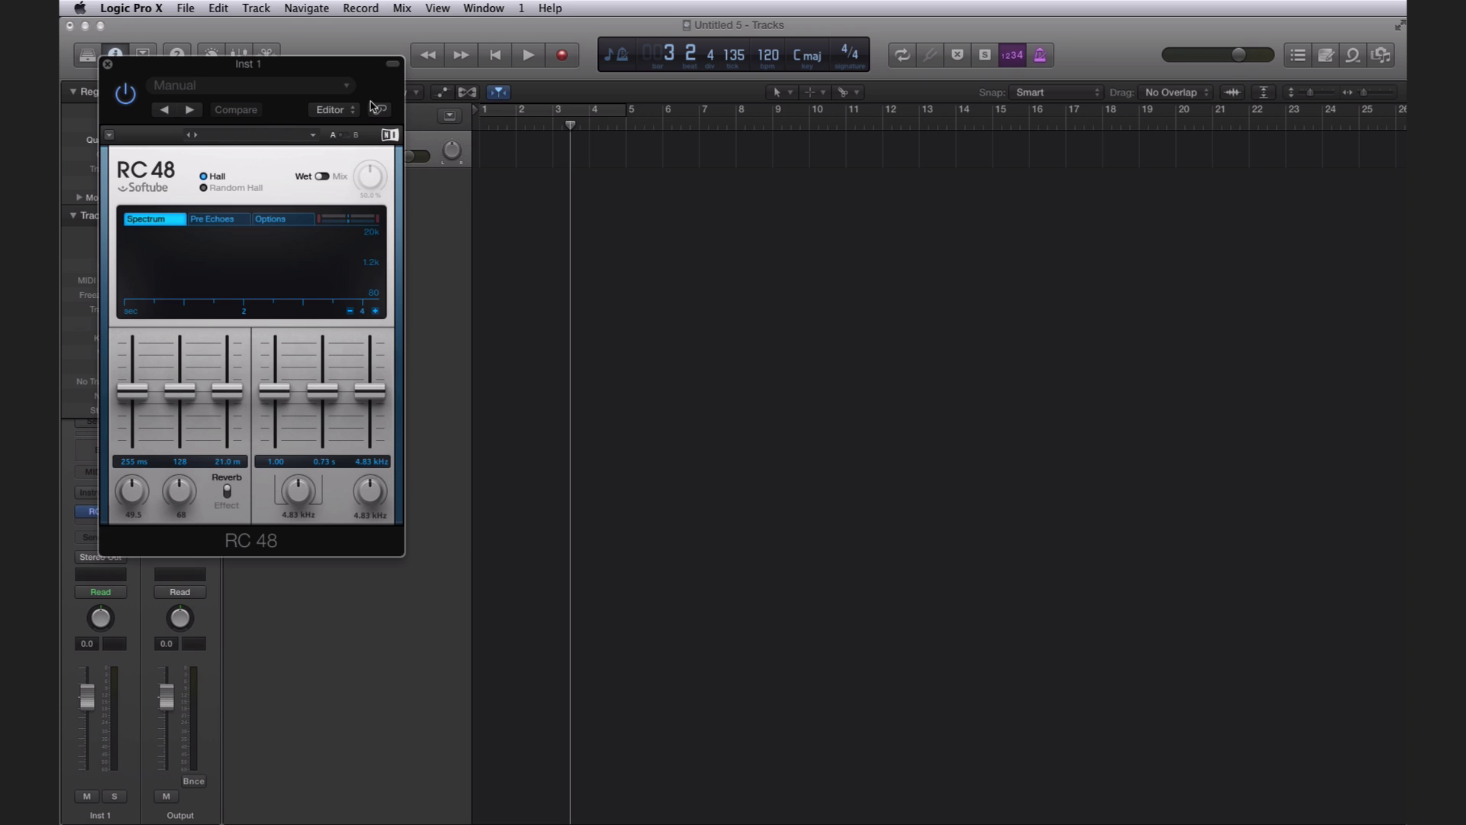
{"action": "left_click_drag", "start_coordinate": [328, 70], "coordinate": [836, 198]}
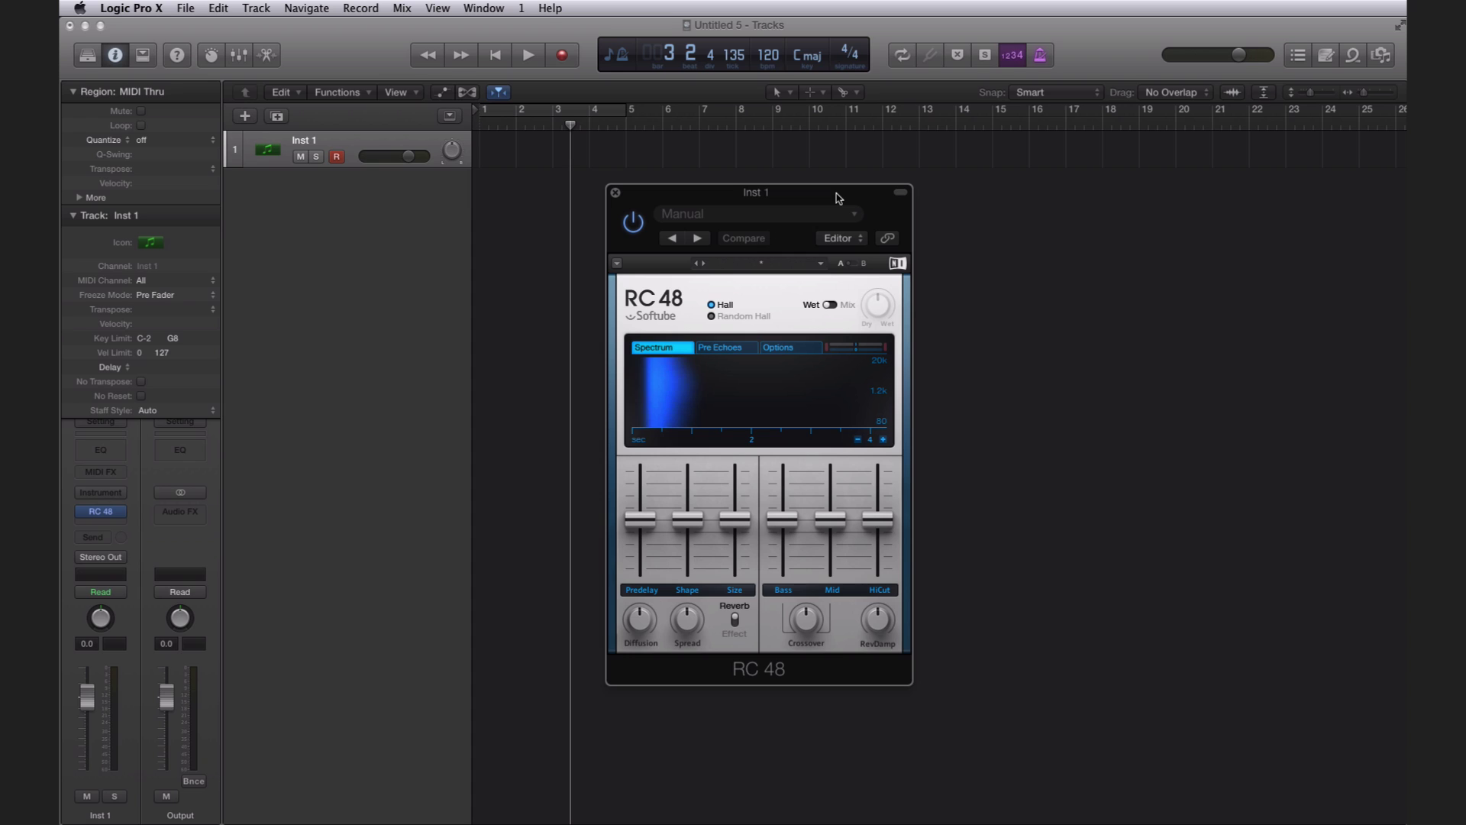
{"action": "left_click", "coordinate": [616, 194]}
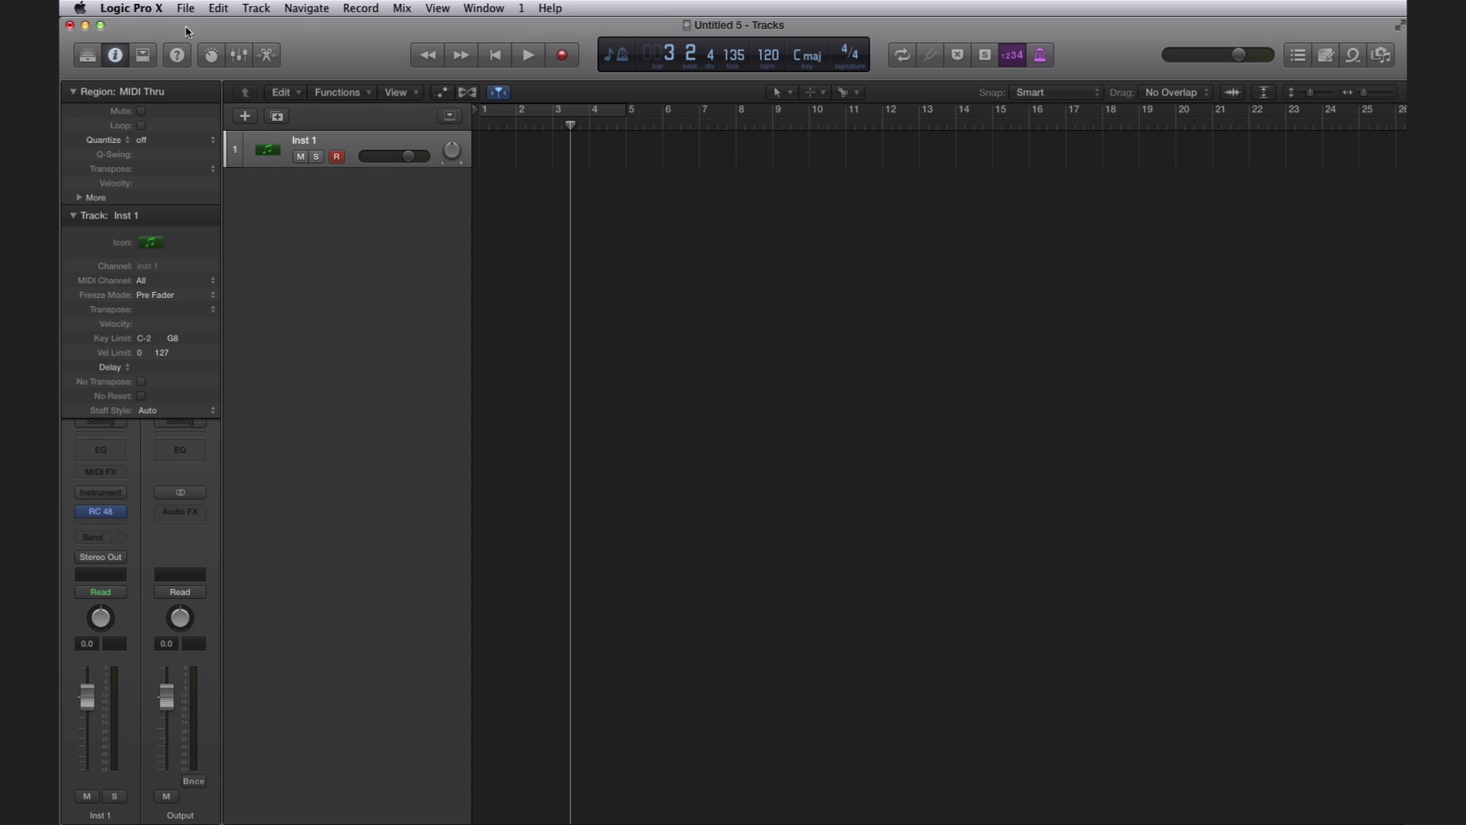
Reopen the Plug-in Manager via Preferences and scroll its sidebar back to the top
{"action": "left_click", "coordinate": [127, 9]}
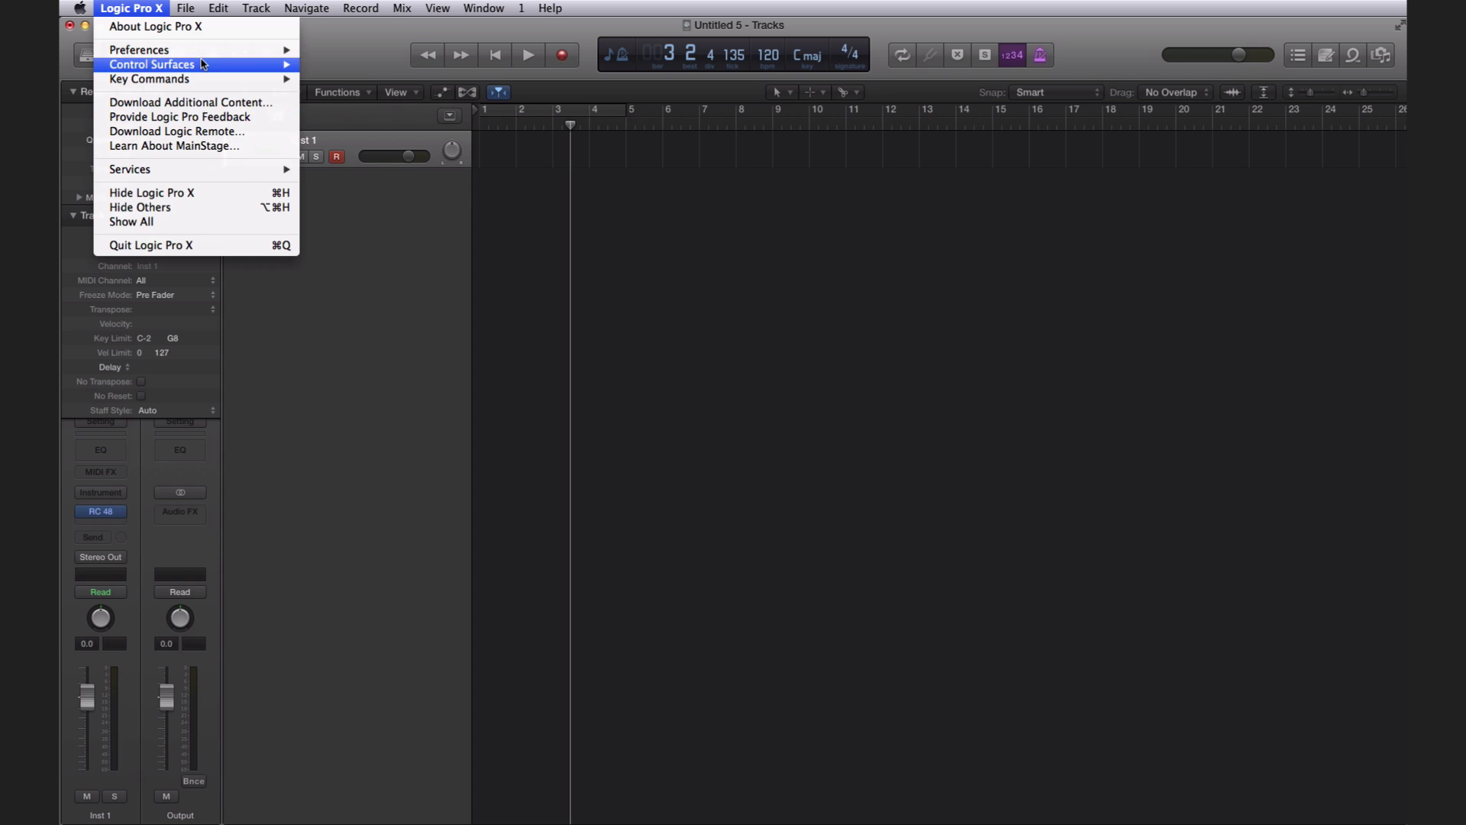
{"action": "mouse_move", "coordinate": [203, 50]}
{"action": "left_click", "coordinate": [432, 219]}
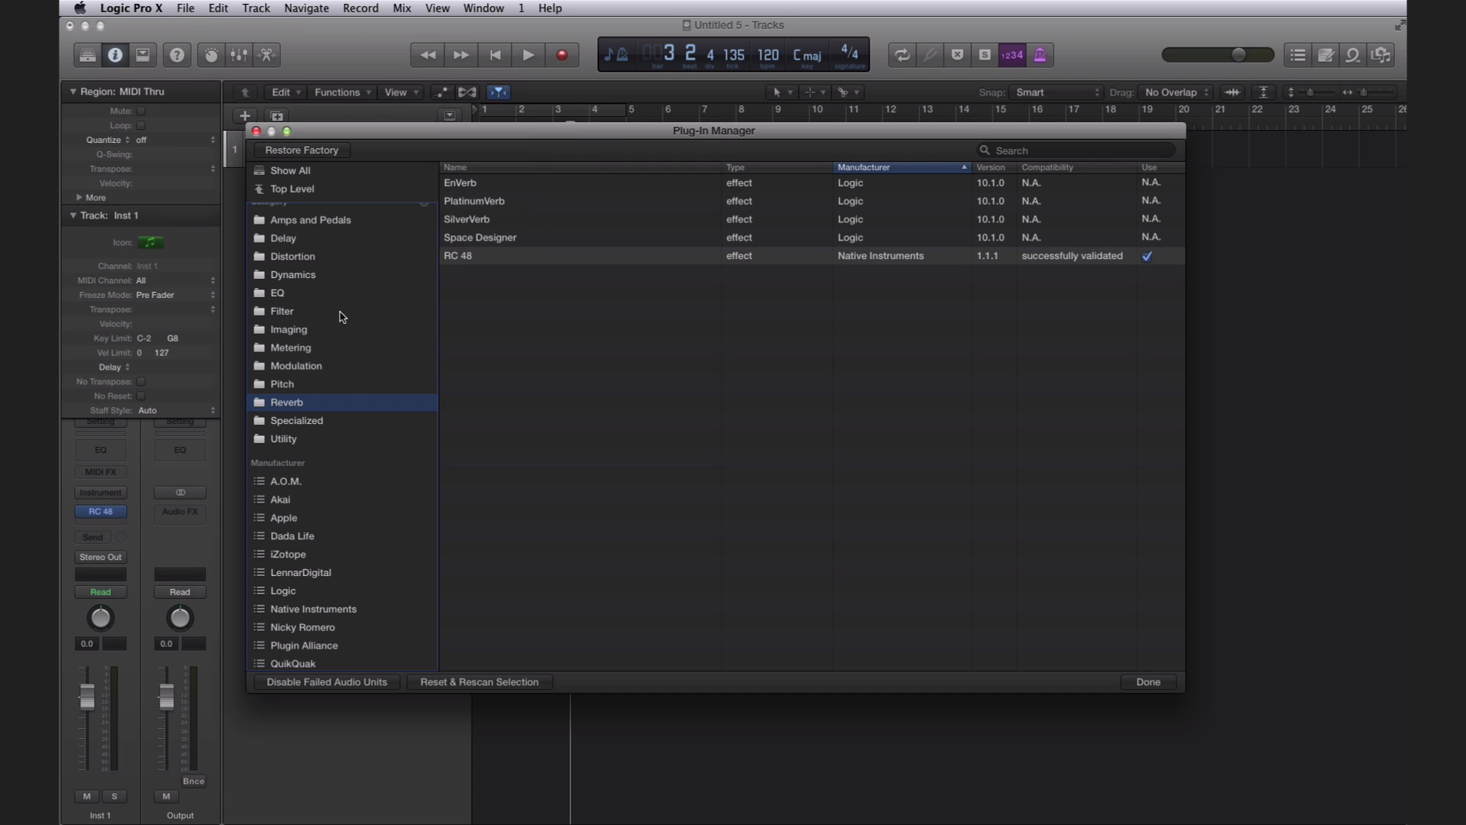
{"action": "scroll", "coordinate": [343, 317], "scroll_direction": "up", "scroll_amount": 2}
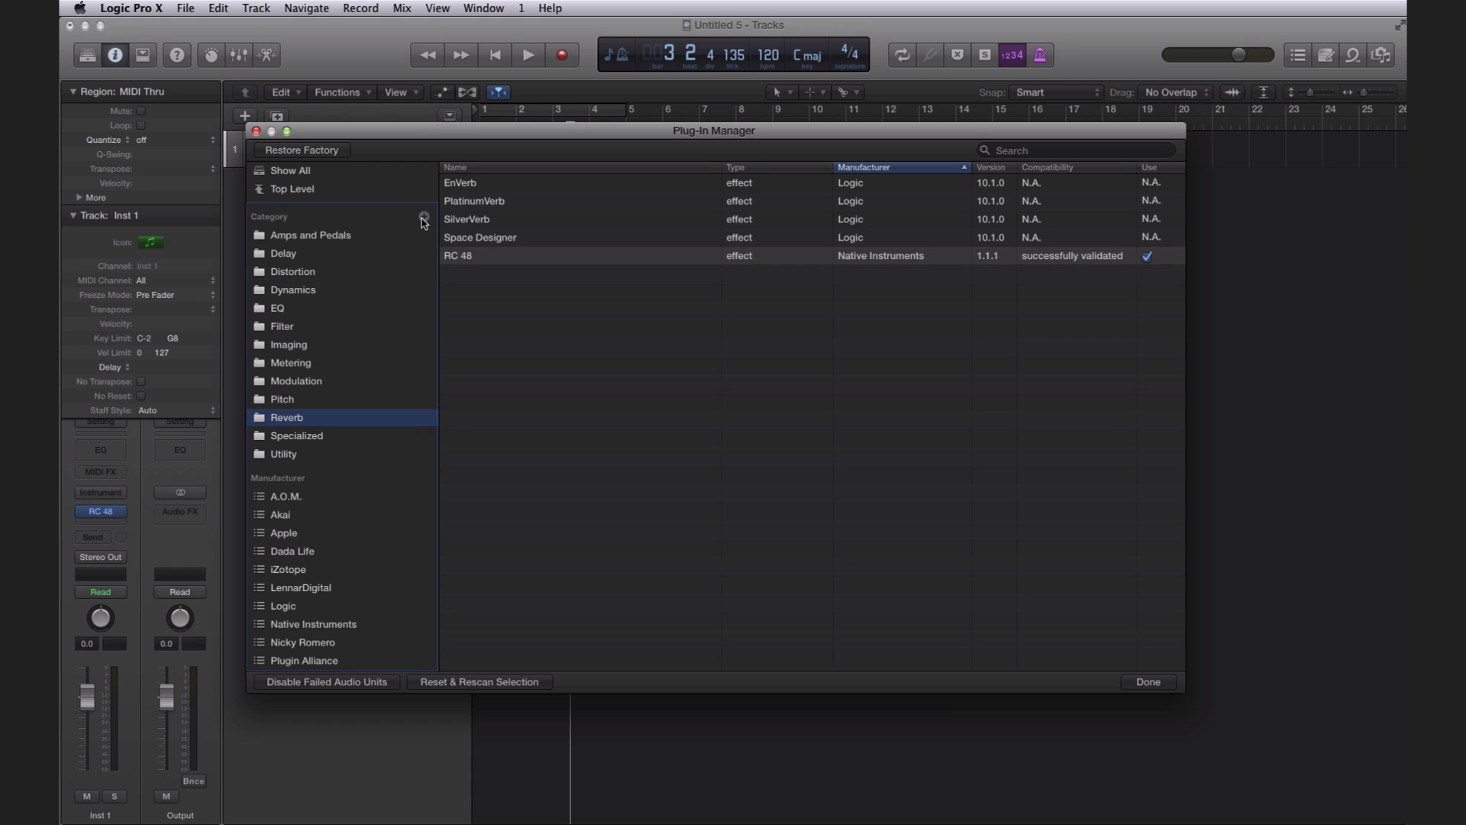
Add a new custom plug-in category named 'Crazy Synths I Love'
{"action": "left_click", "coordinate": [424, 219]}
{"action": "type", "text": "Crazy Synths I Love"}
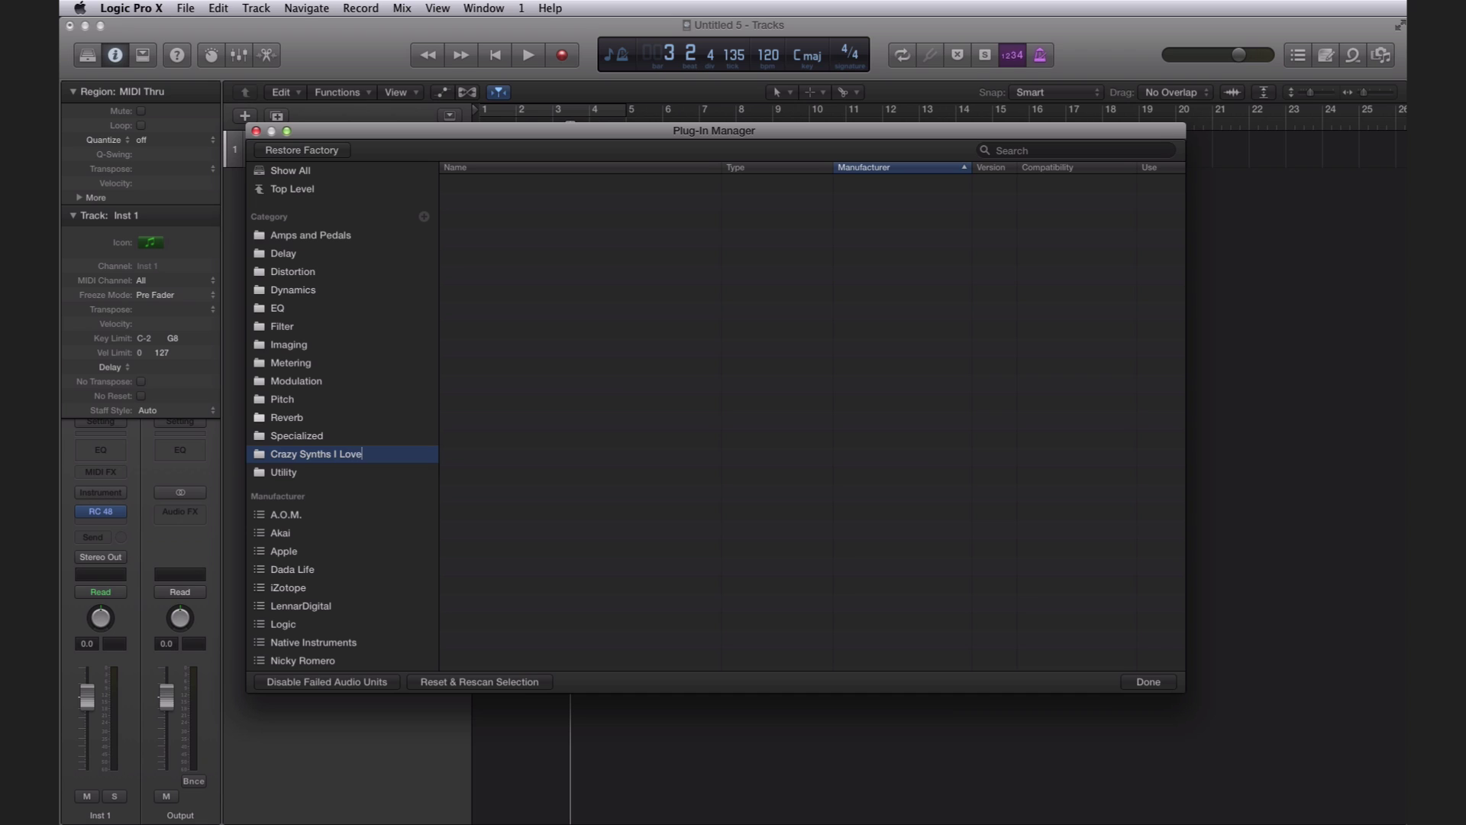
{"action": "key", "text": "Return"}
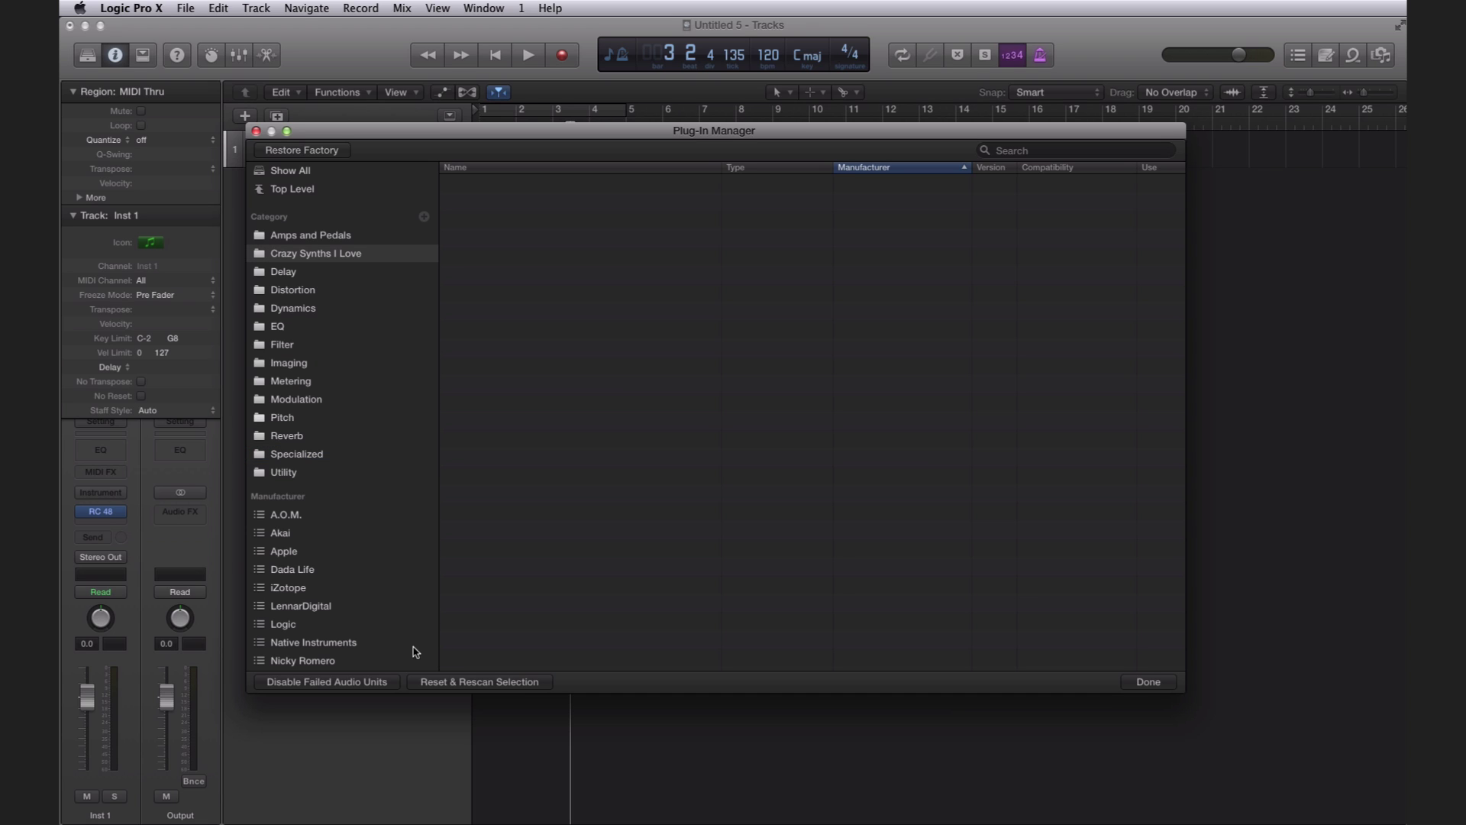
{"action": "scroll", "coordinate": [385, 633], "scroll_direction": "down", "scroll_amount": 1}
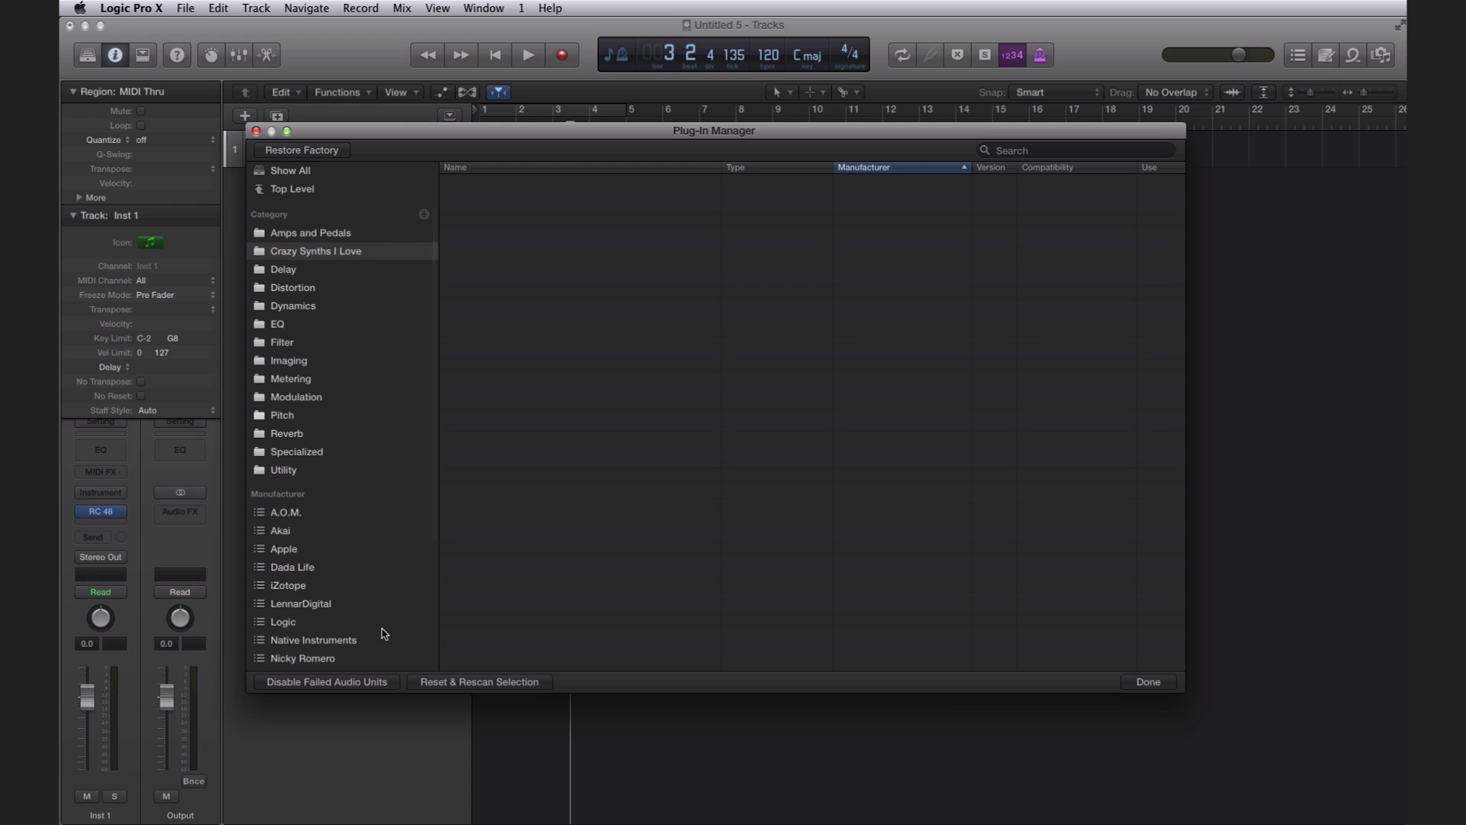
Drag LennarDigital's Sylenth1 and Sonic Academy's A.N.A into the Crazy Synths I Love category
{"action": "left_click", "coordinate": [334, 600]}
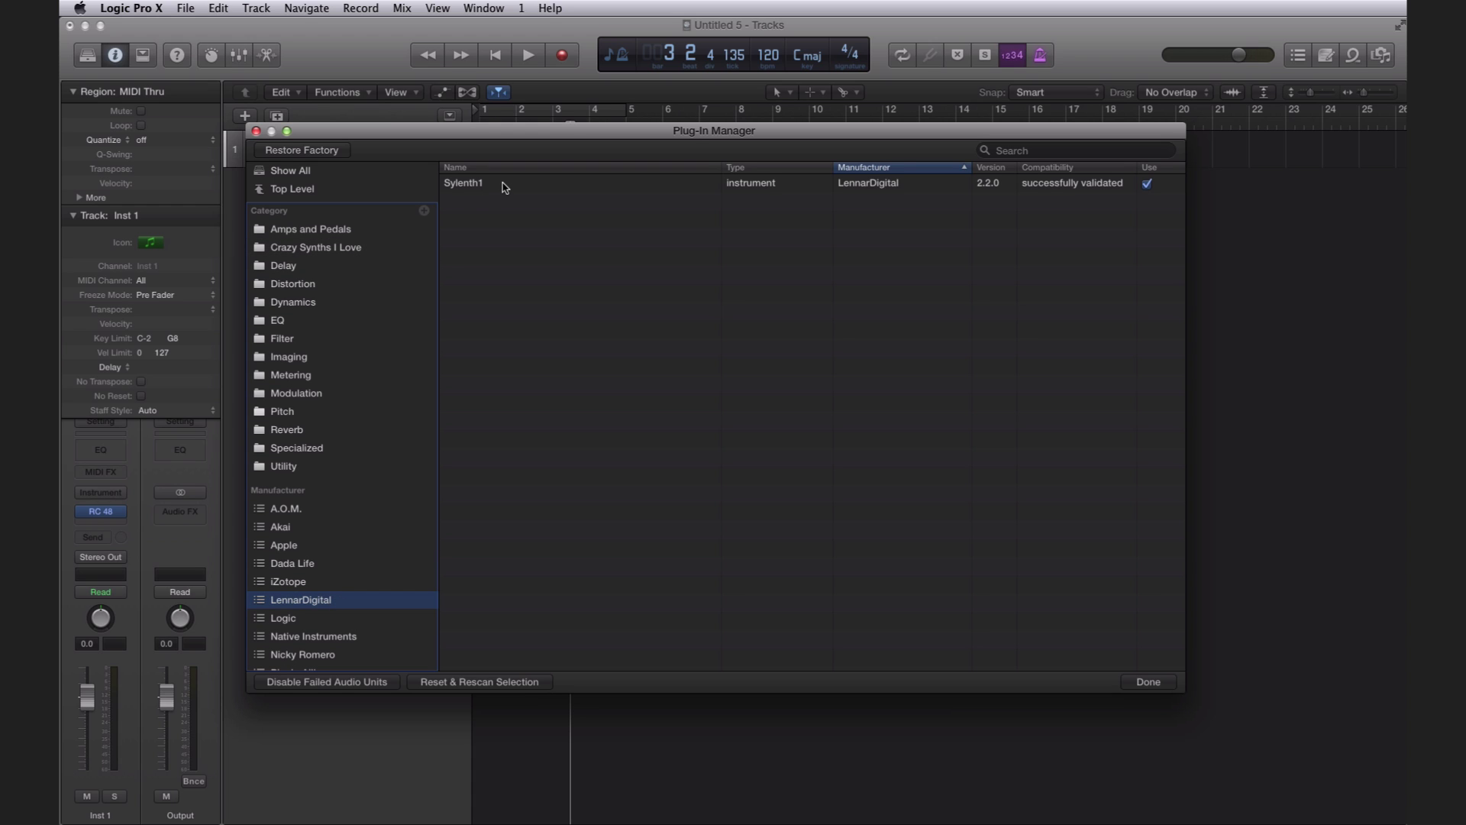
{"action": "left_click", "coordinate": [484, 187]}
{"action": "left_click_drag", "start_coordinate": [484, 187], "coordinate": [355, 252]}
{"action": "scroll", "coordinate": [342, 611], "scroll_direction": "down", "scroll_amount": 5}
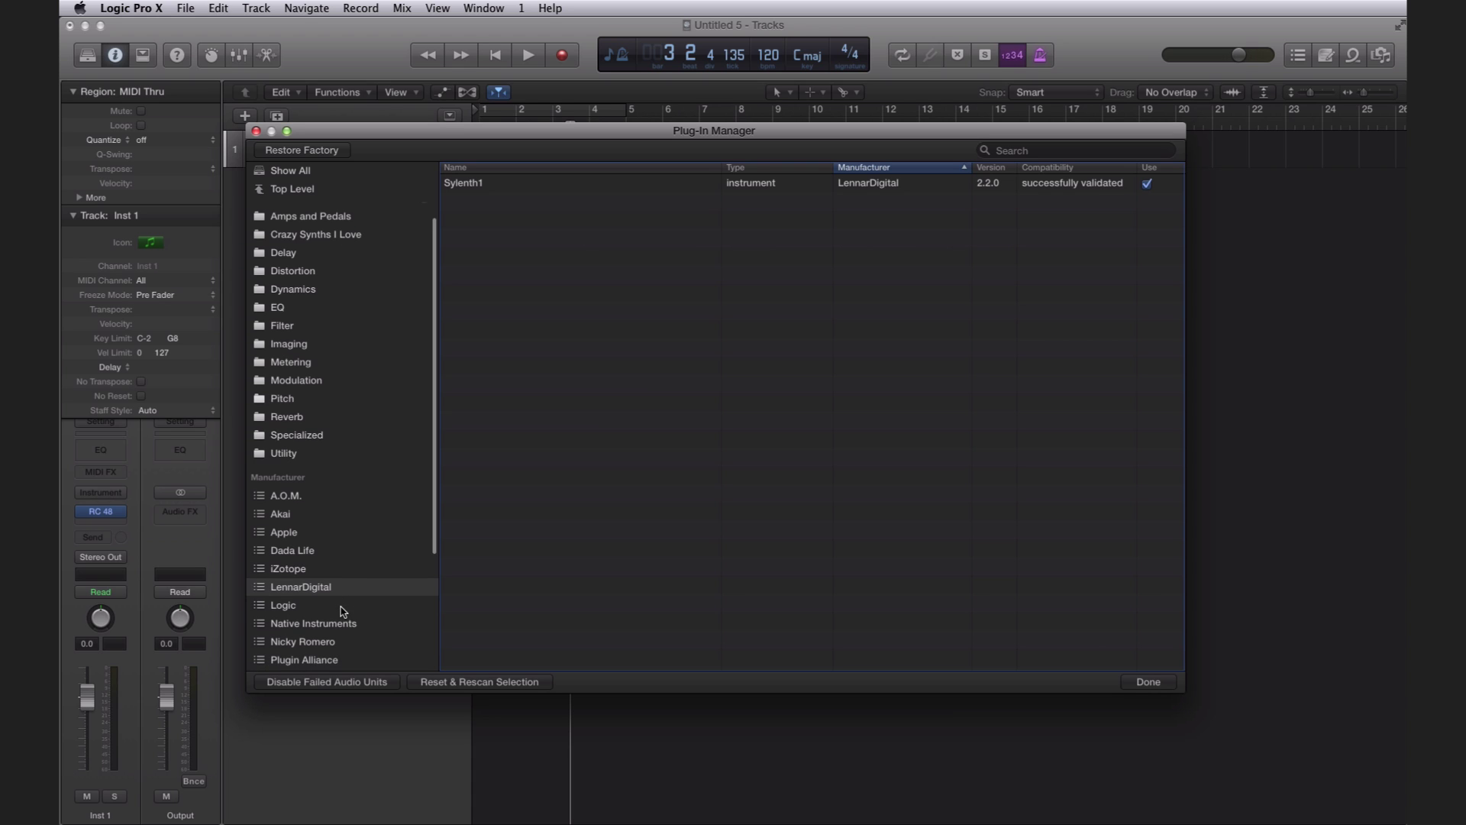
{"action": "scroll", "coordinate": [342, 611], "scroll_direction": "down", "scroll_amount": 2}
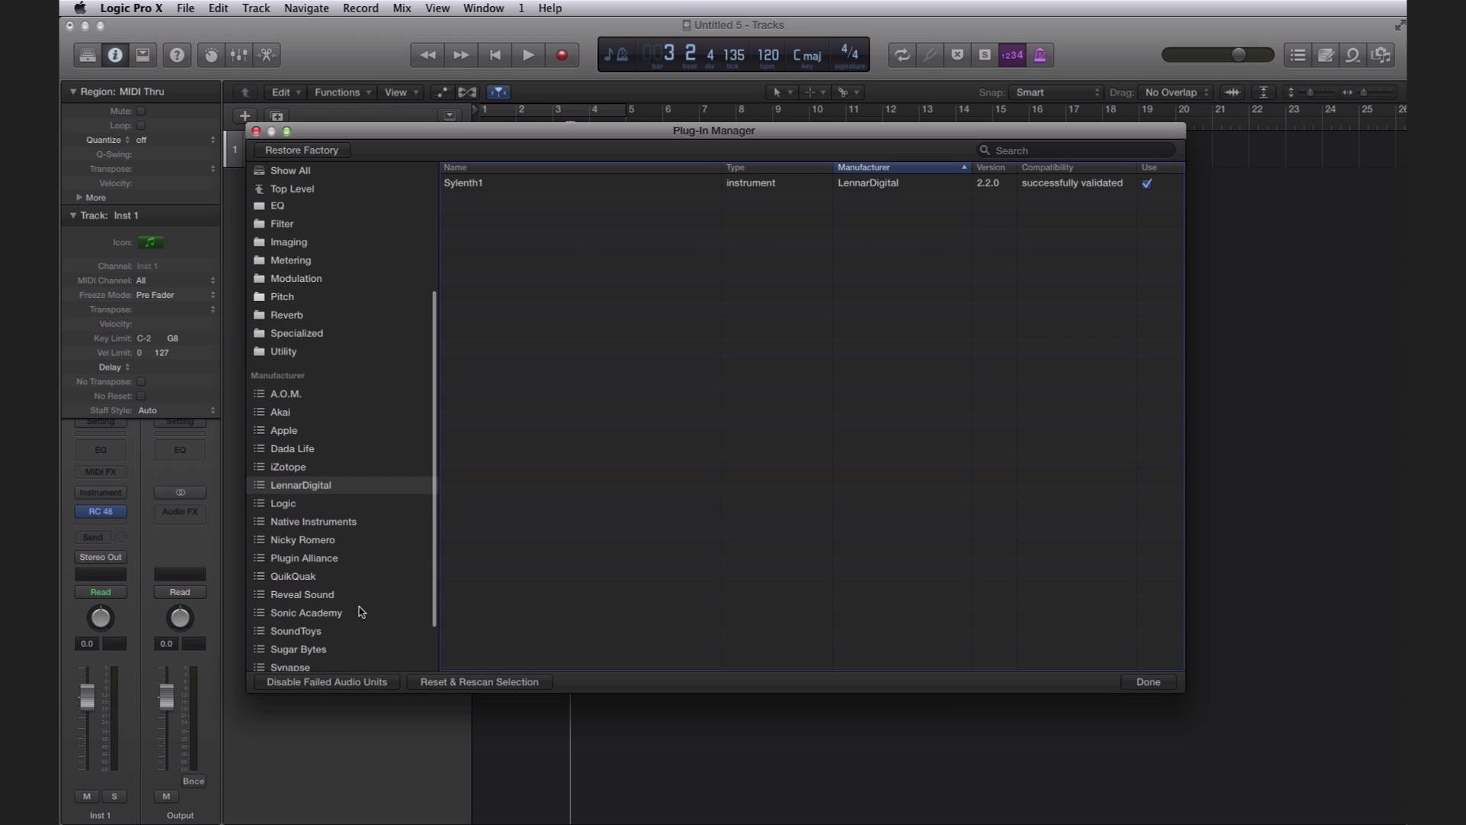
{"action": "left_click", "coordinate": [352, 613]}
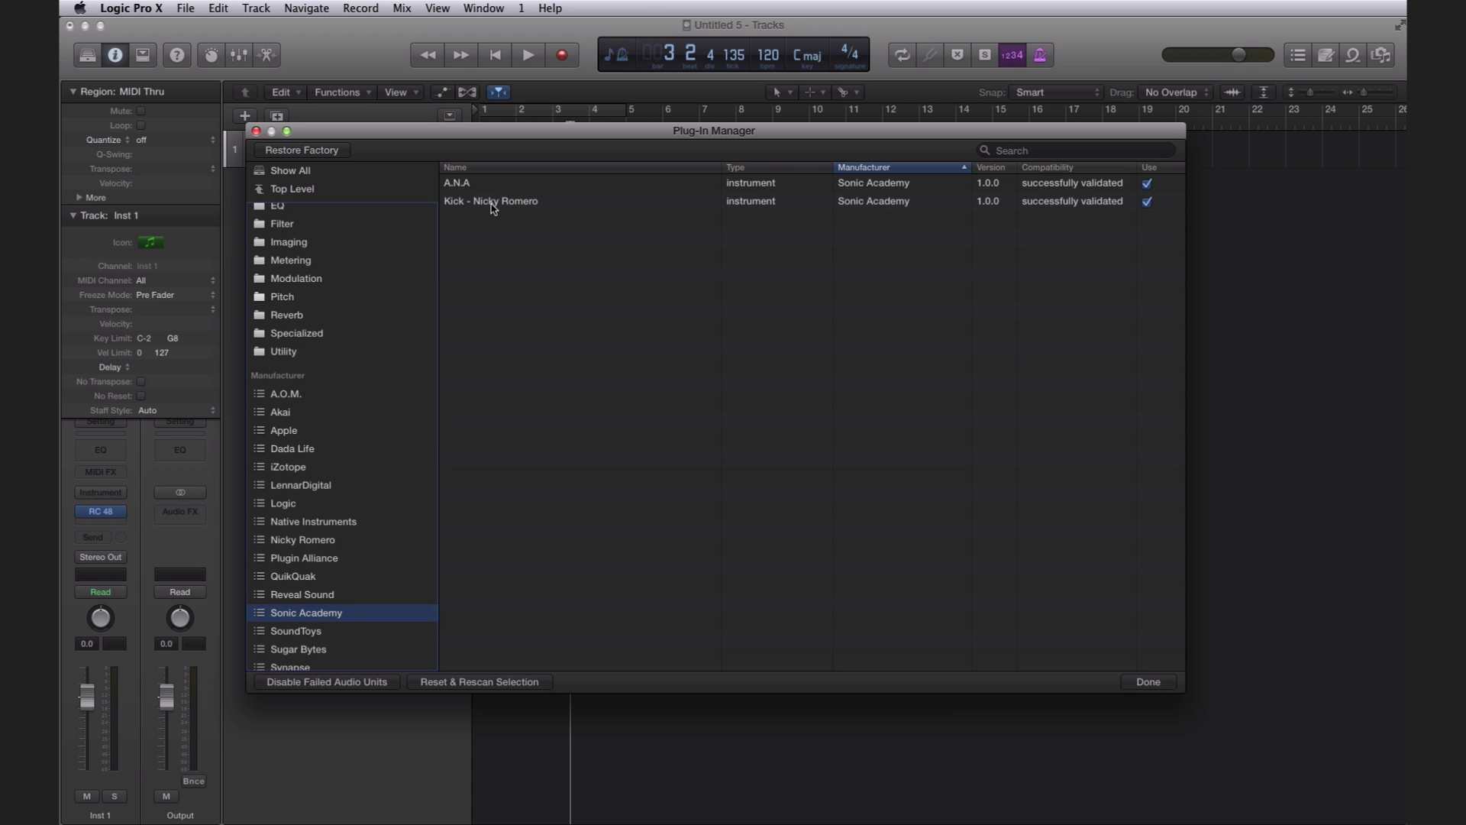
{"action": "left_click", "coordinate": [465, 185]}
{"action": "left_click_drag", "start_coordinate": [465, 185], "coordinate": [504, 200]}
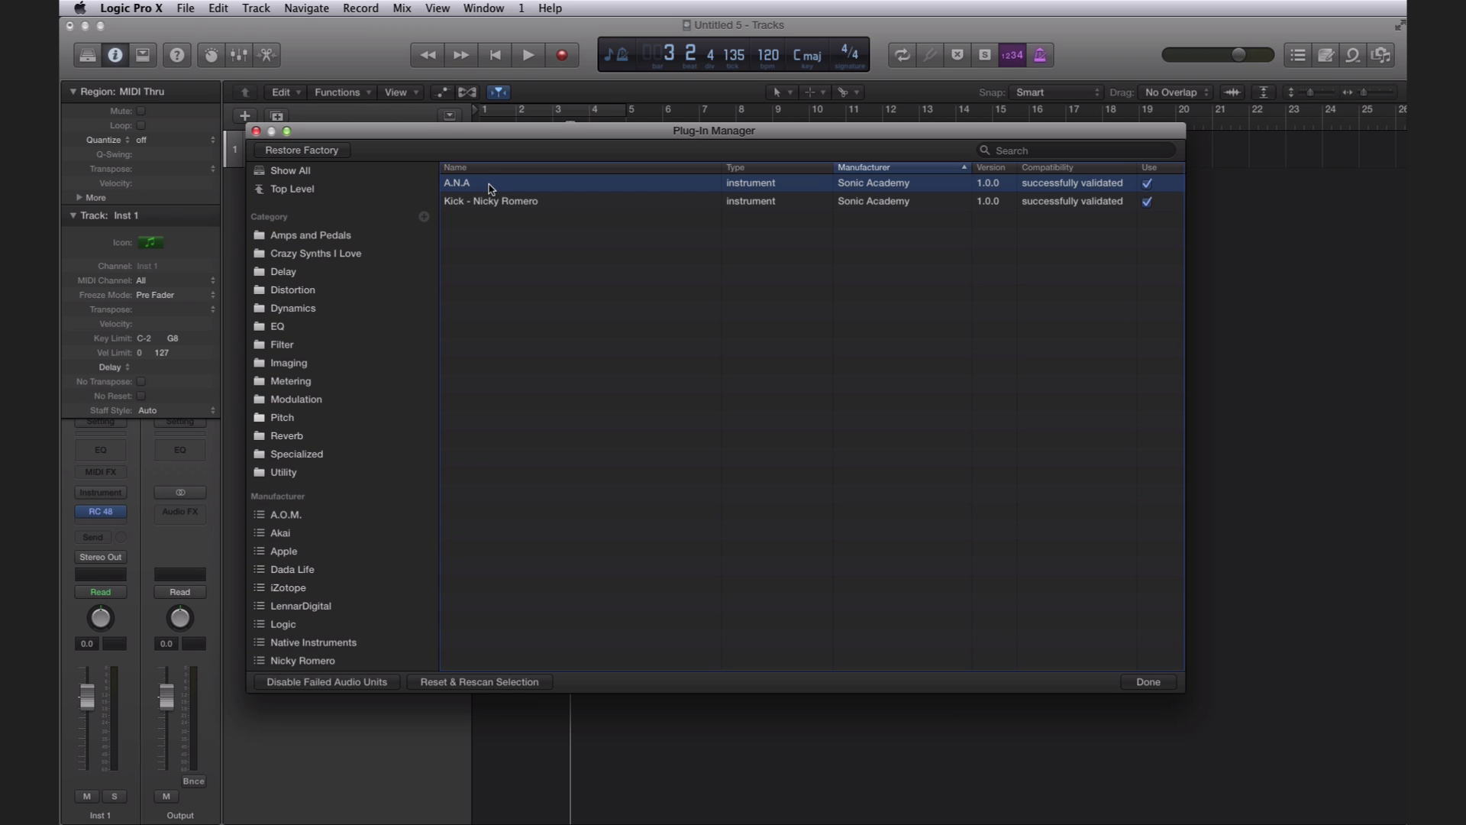
{"action": "left_click_drag", "start_coordinate": [490, 186], "coordinate": [347, 257]}
Add an Inst 2 track and browse its instrument menu to Crazy Synths I Love, showing A.N.A and Sylenth1
{"action": "left_click", "coordinate": [1155, 682]}
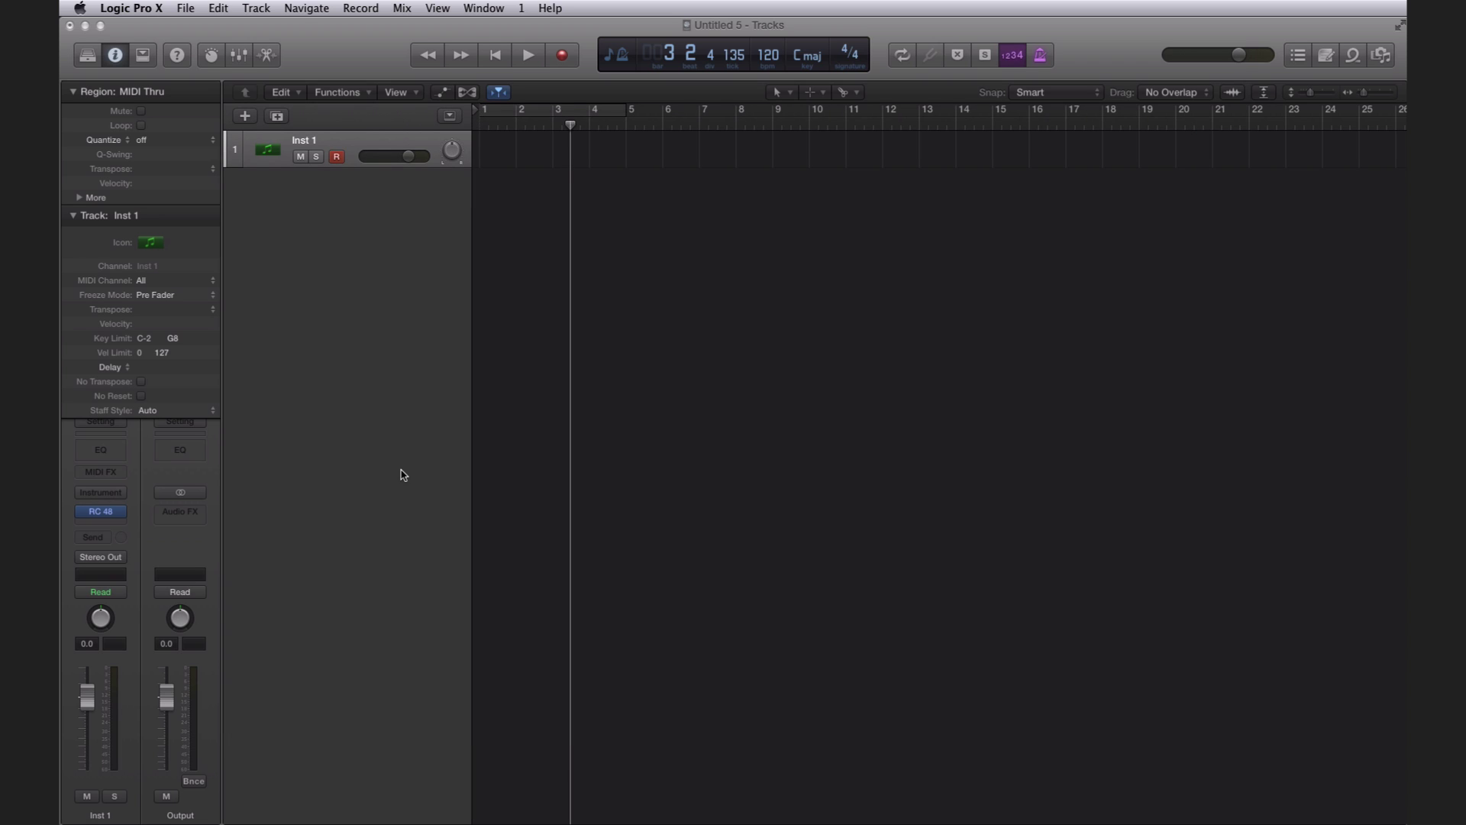
{"action": "double_click", "coordinate": [318, 183]}
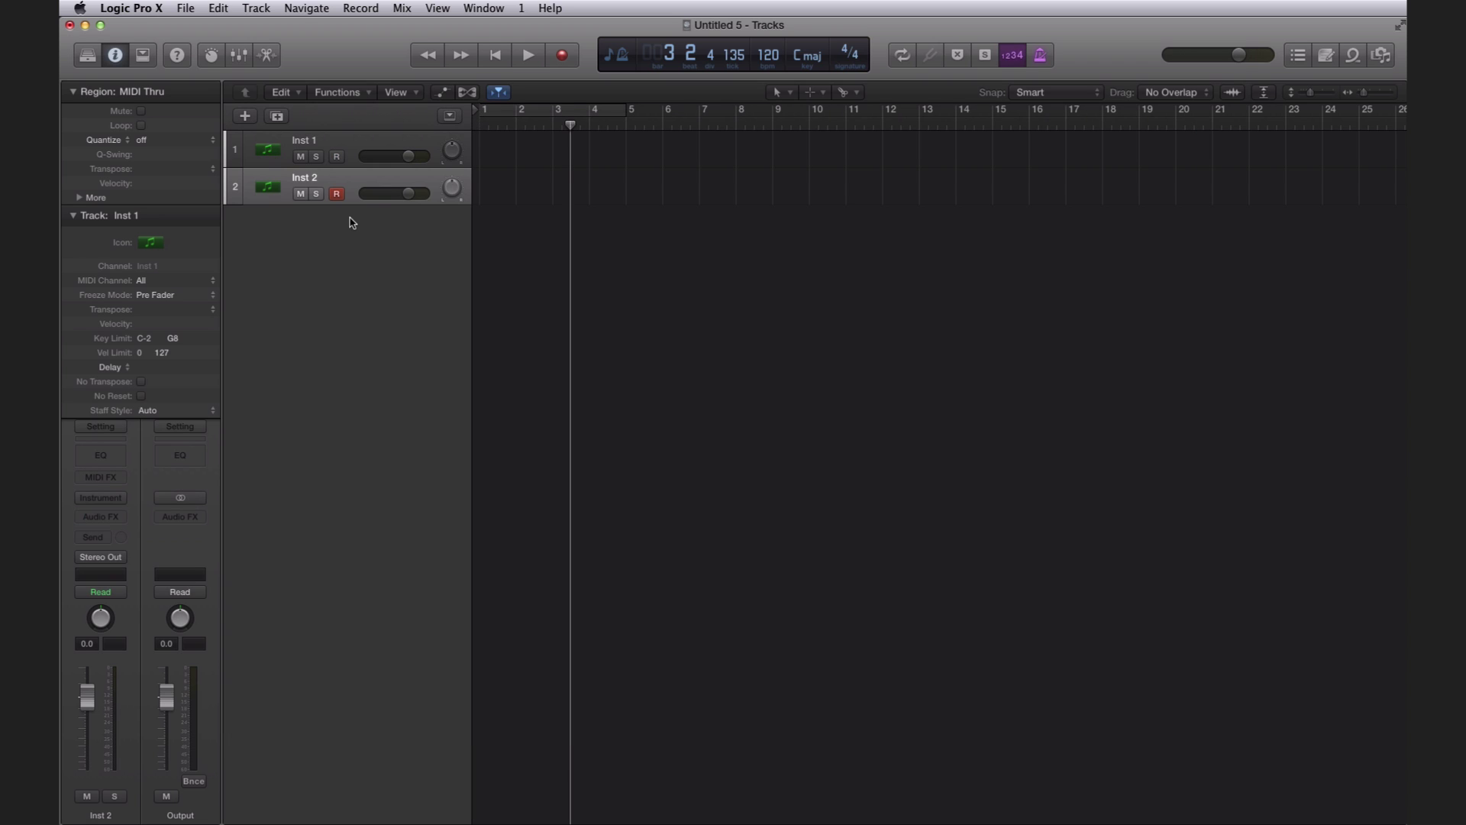
{"action": "left_click", "coordinate": [114, 498]}
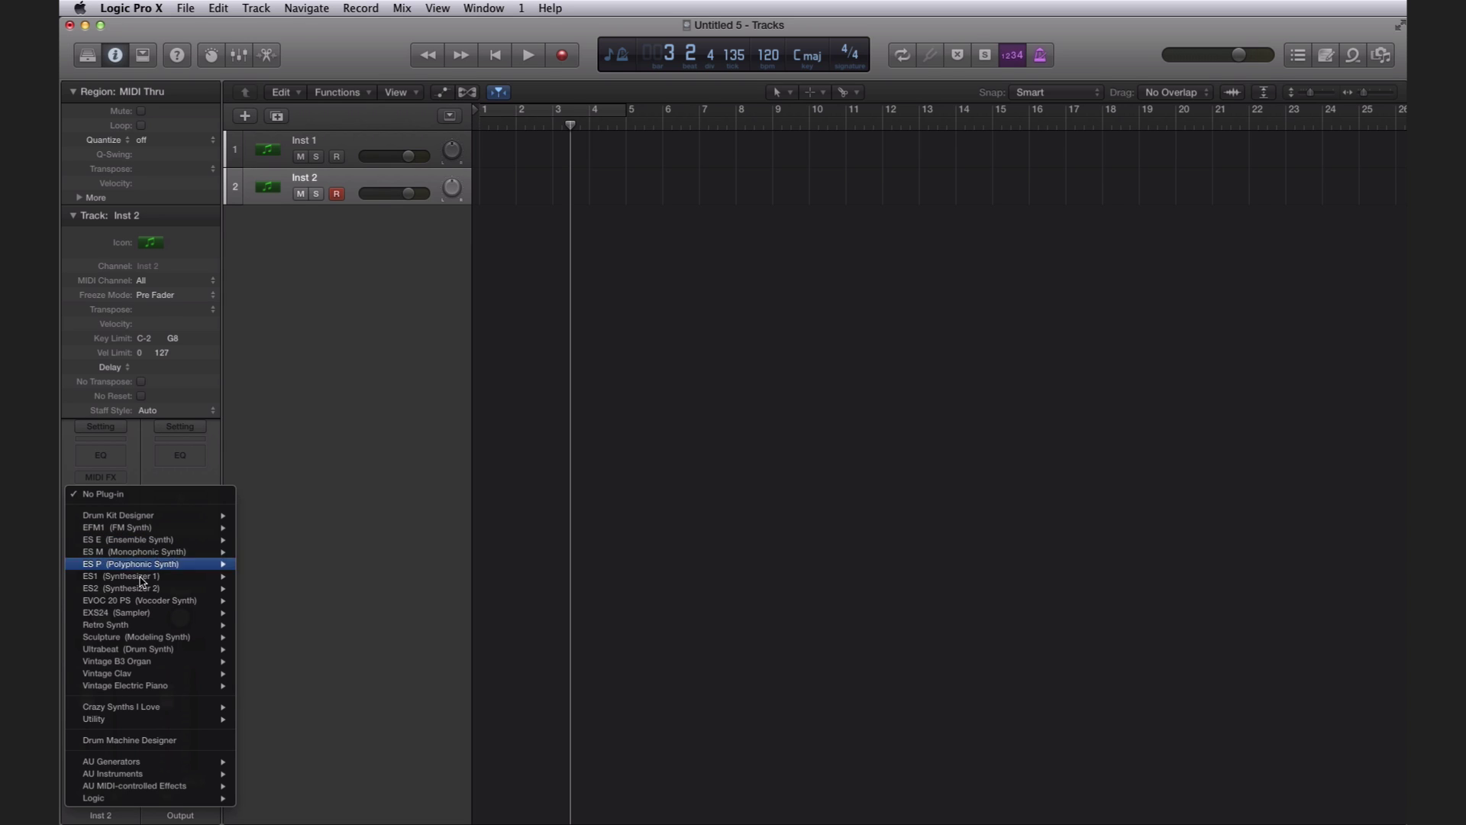
{"action": "mouse_move", "coordinate": [153, 709]}
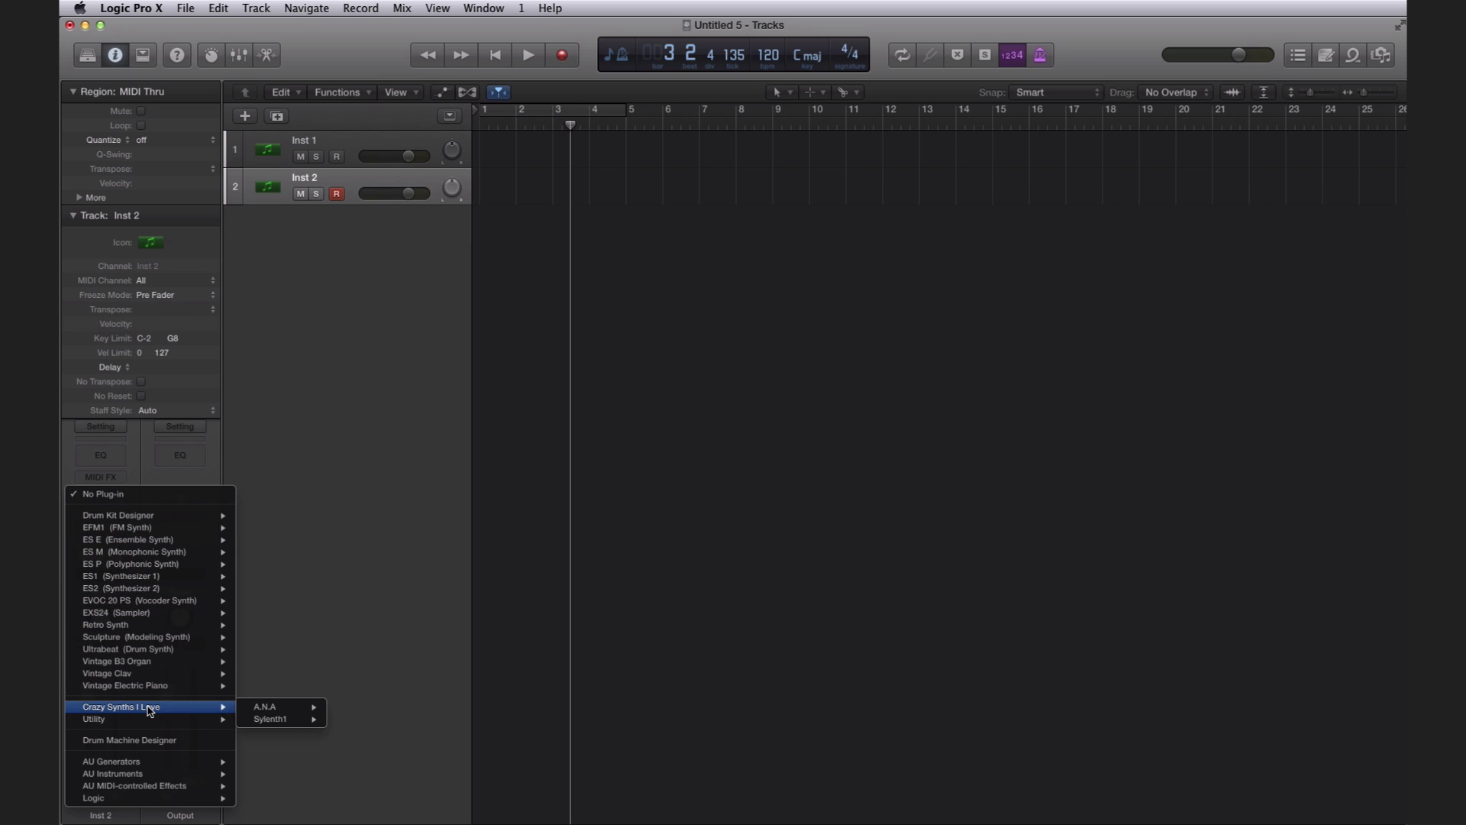
{"action": "mouse_move", "coordinate": [285, 709]}
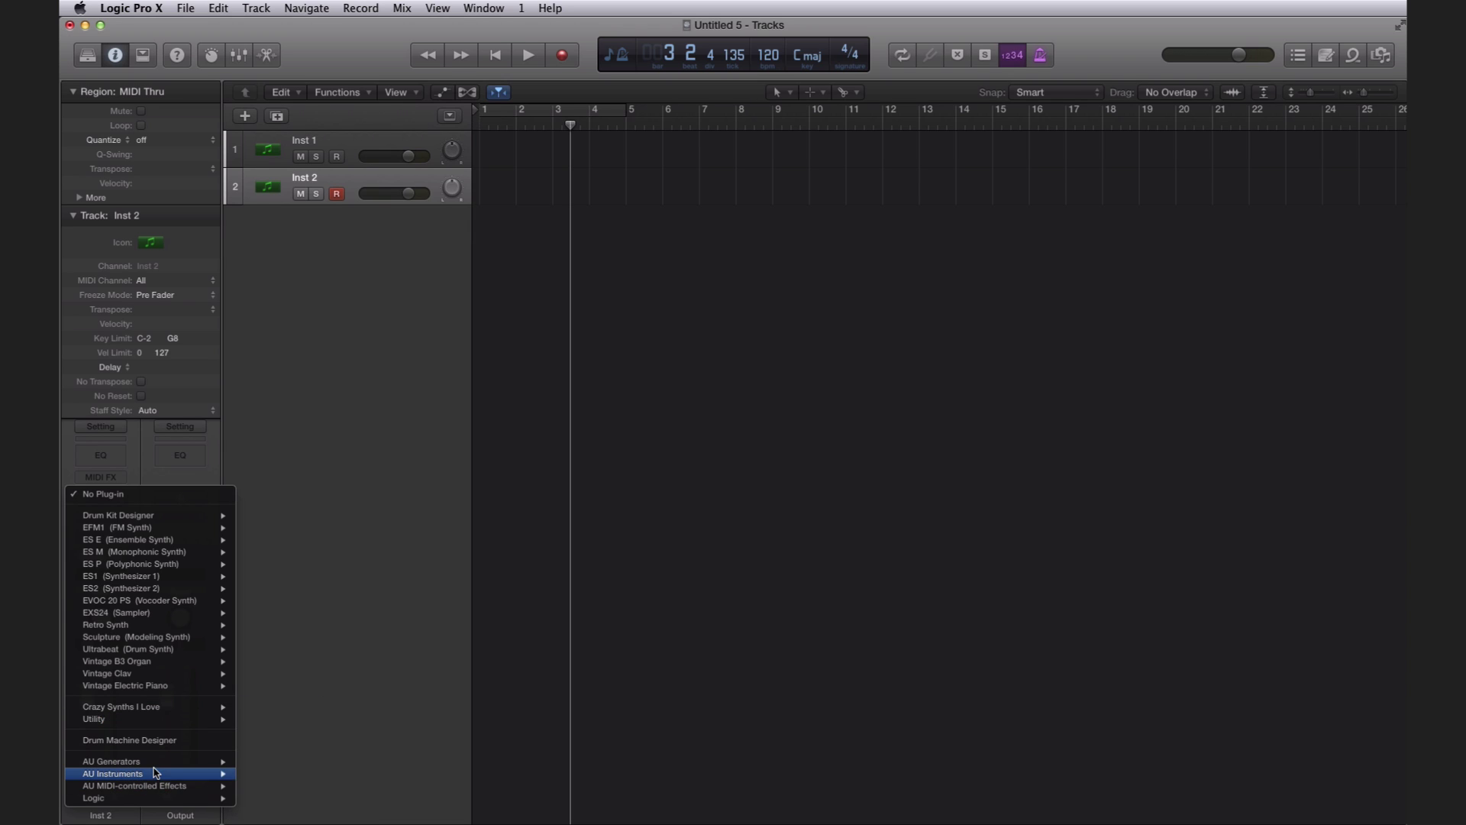
{"action": "mouse_move", "coordinate": [157, 774]}
{"action": "mouse_move", "coordinate": [310, 786]}
{"action": "mouse_move", "coordinate": [409, 786]}
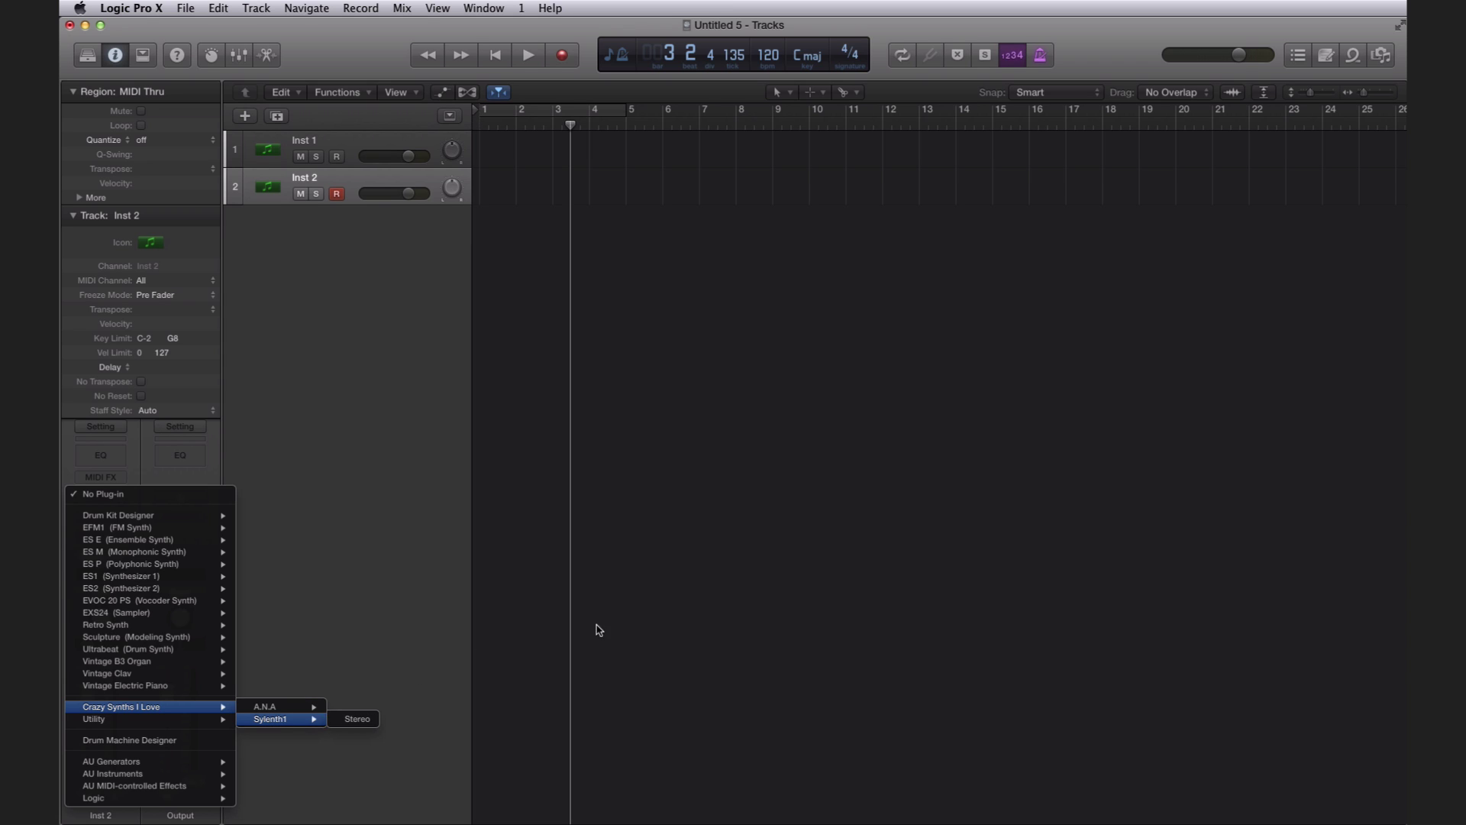
Dismiss the instrument menu and reopen the Plug-in Manager from Preferences
{"action": "left_click", "coordinate": [665, 636]}
{"action": "left_click", "coordinate": [132, 8]}
{"action": "mouse_move", "coordinate": [152, 50]}
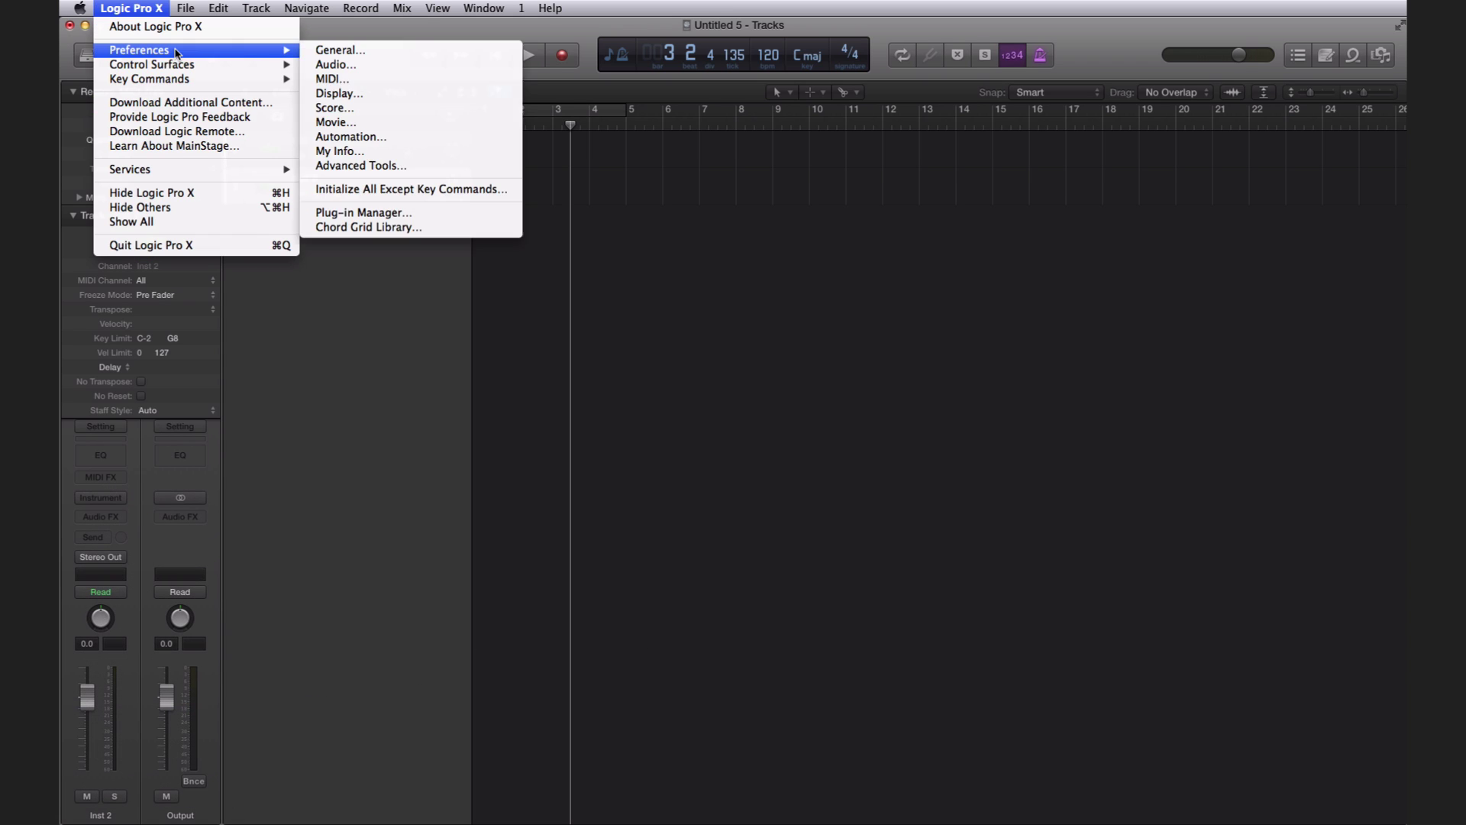
{"action": "left_click", "coordinate": [420, 212]}
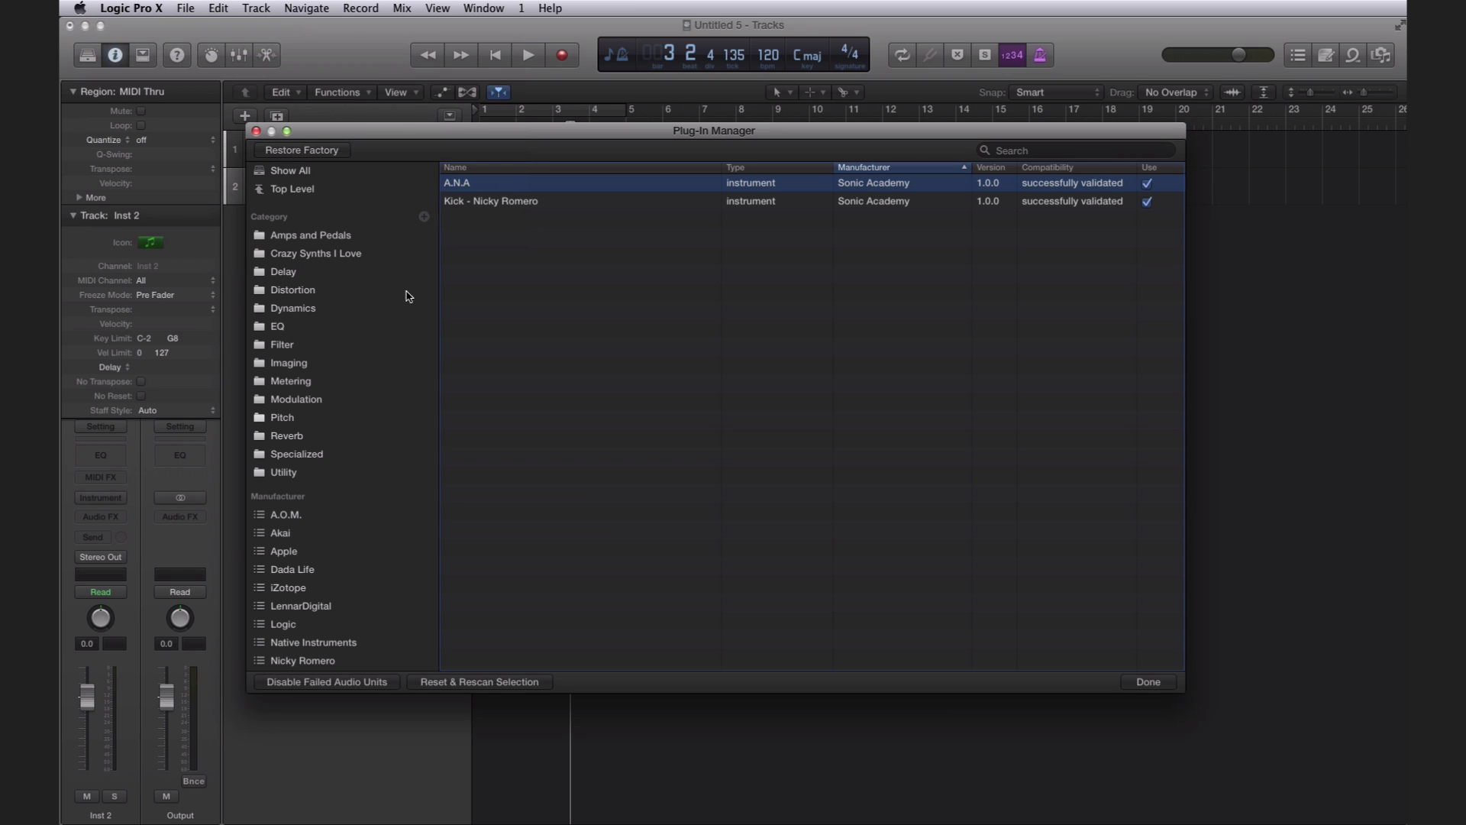
Select the Crazy Synths I Love category and delete it with Backspace
{"action": "left_click", "coordinate": [348, 256]}
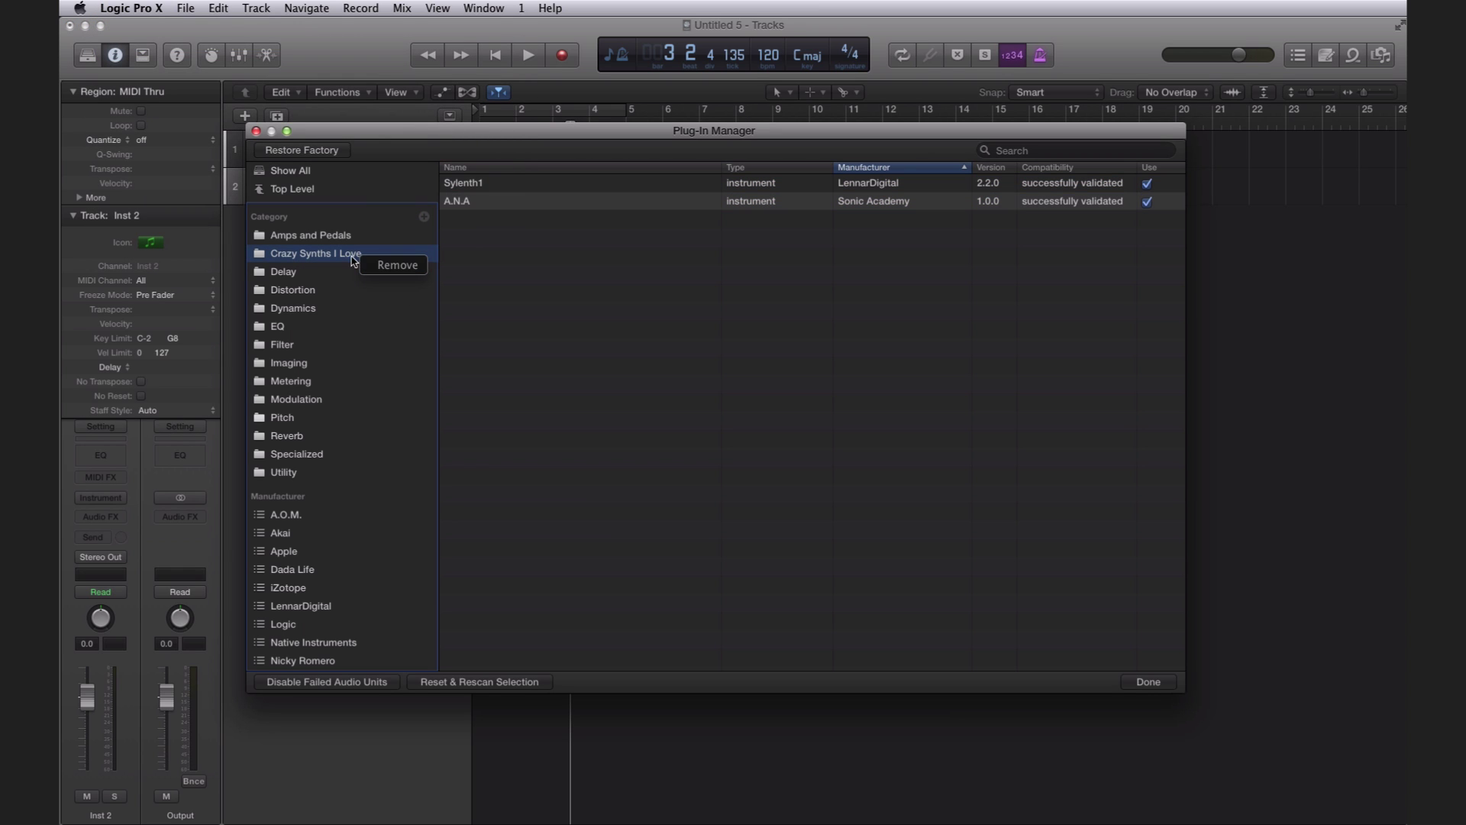
{"action": "right_click", "coordinate": [348, 258]}
{"action": "left_click", "coordinate": [333, 257]}
{"action": "key", "text": "BackSpace"}
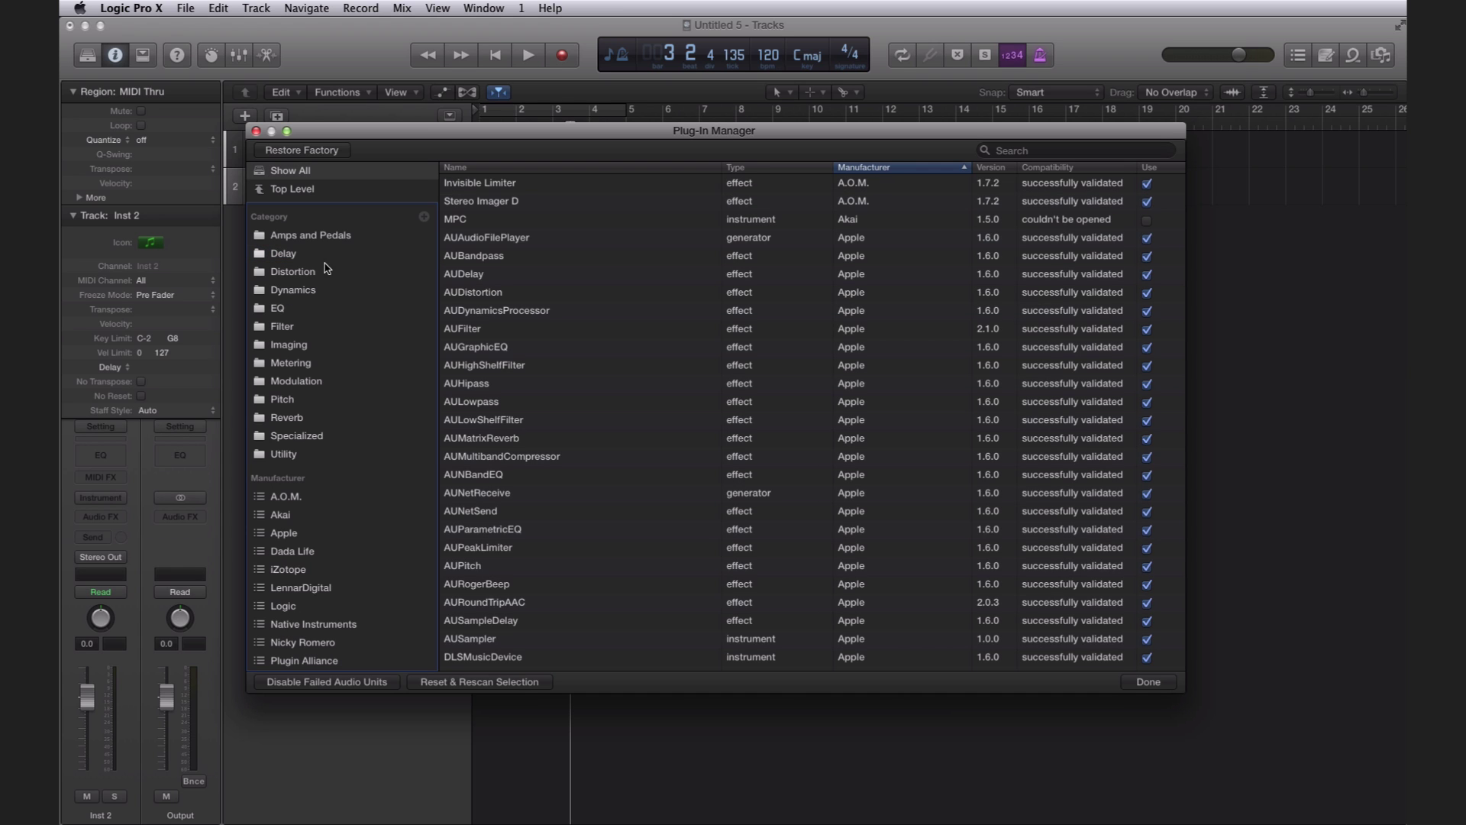
{"action": "scroll", "coordinate": [362, 356], "scroll_direction": "up", "scroll_amount": 1}
Remove RC 48 from the Reverb category via its right-click menu, then close the Plug-in Manager
{"action": "left_click", "coordinate": [287, 419]}
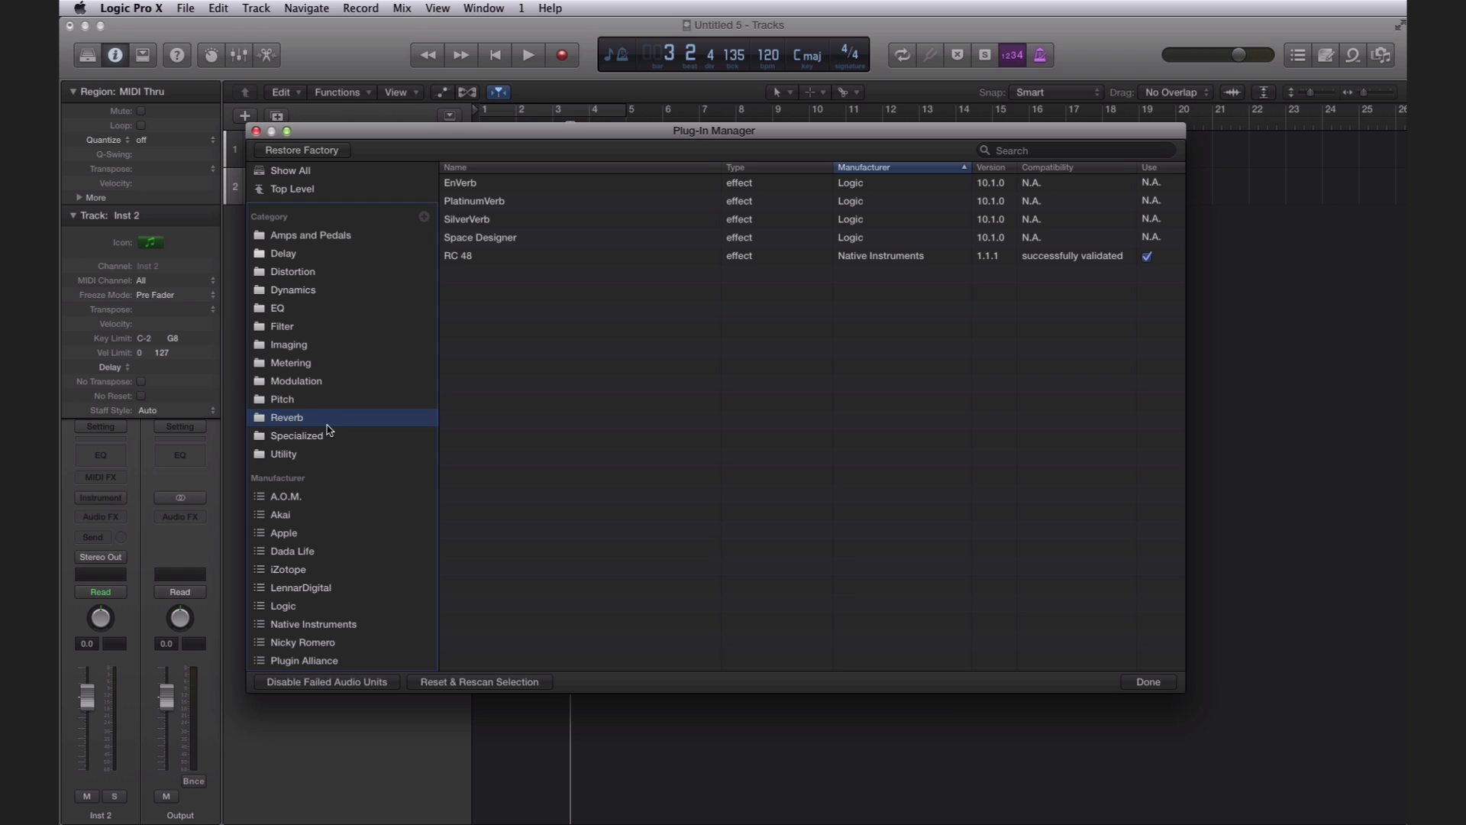
{"action": "left_click", "coordinate": [478, 260]}
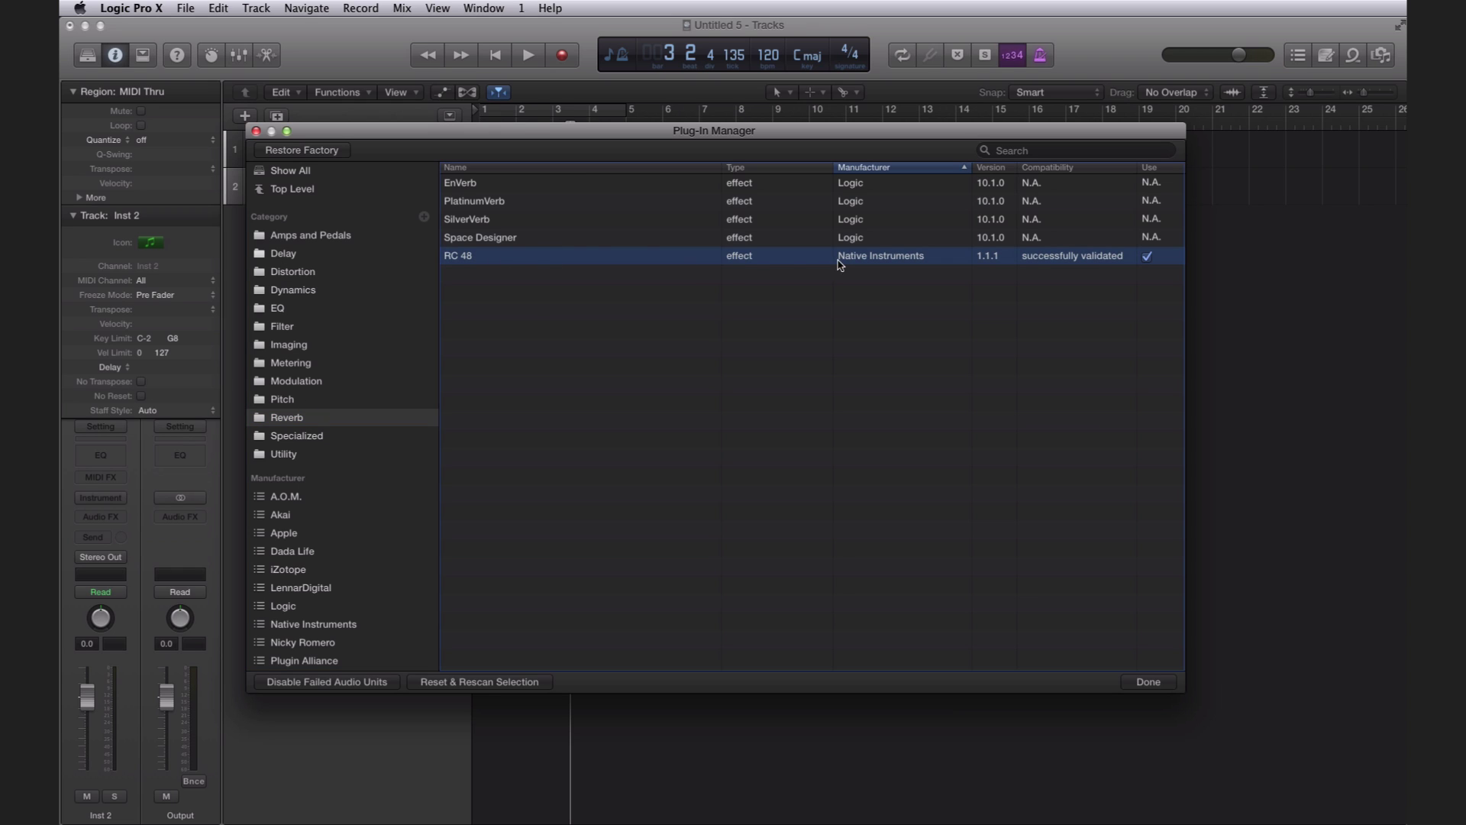
{"action": "right_click", "coordinate": [574, 260]}
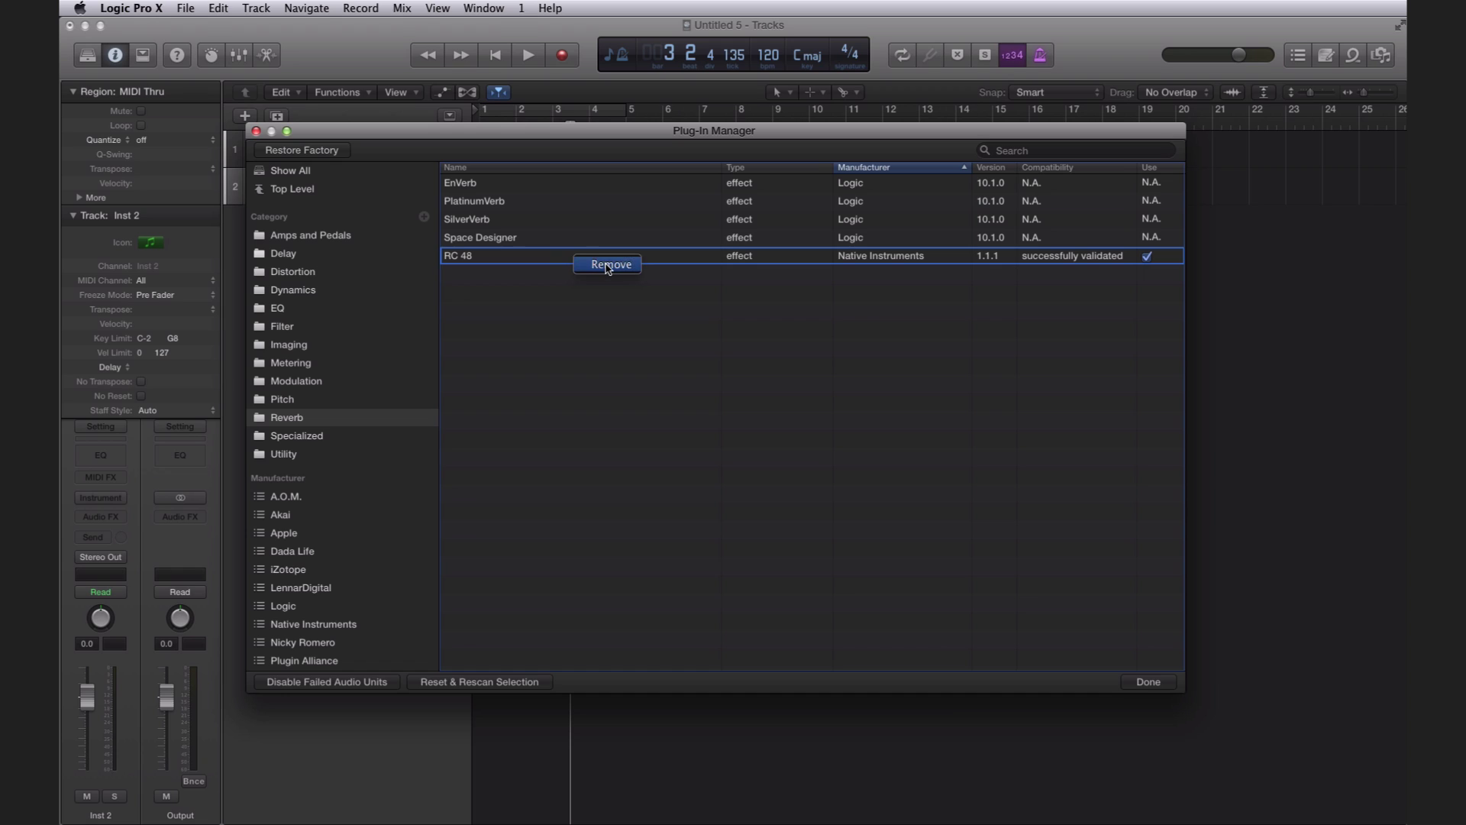
{"action": "left_click", "coordinate": [607, 268]}
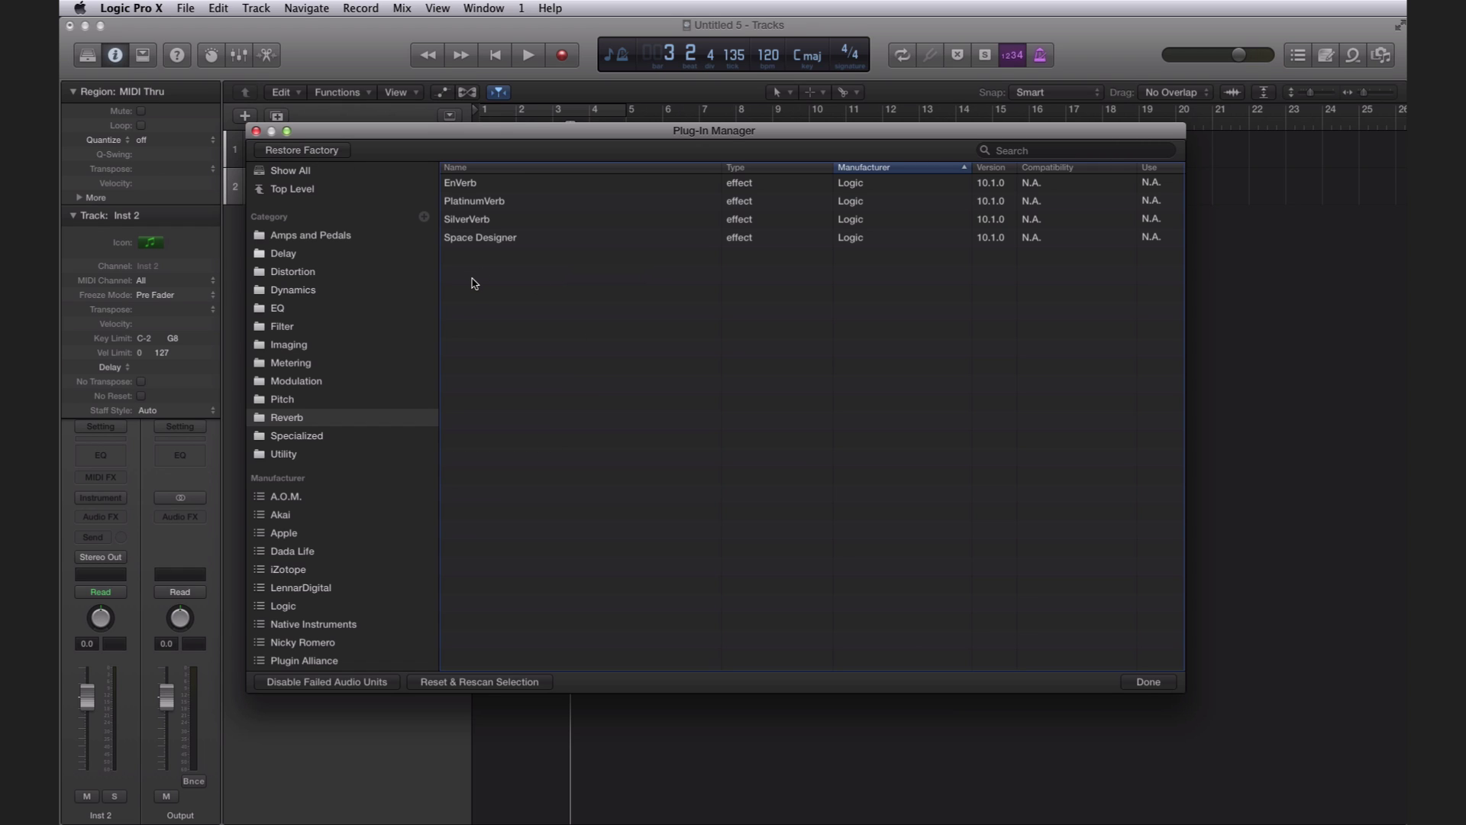
{"action": "scroll", "coordinate": [304, 471], "scroll_direction": "down", "scroll_amount": 3}
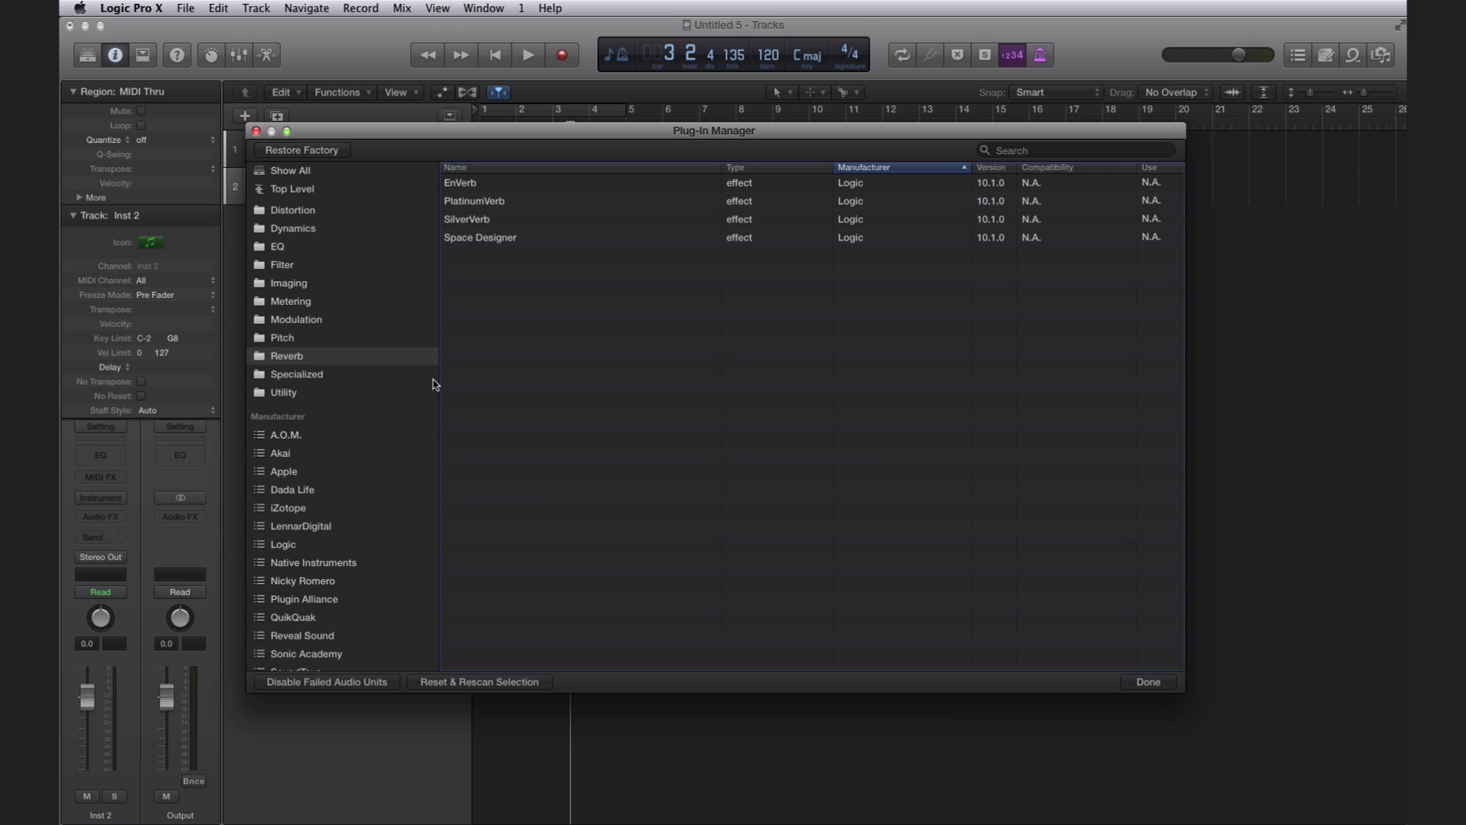
{"action": "left_click", "coordinate": [256, 131]}
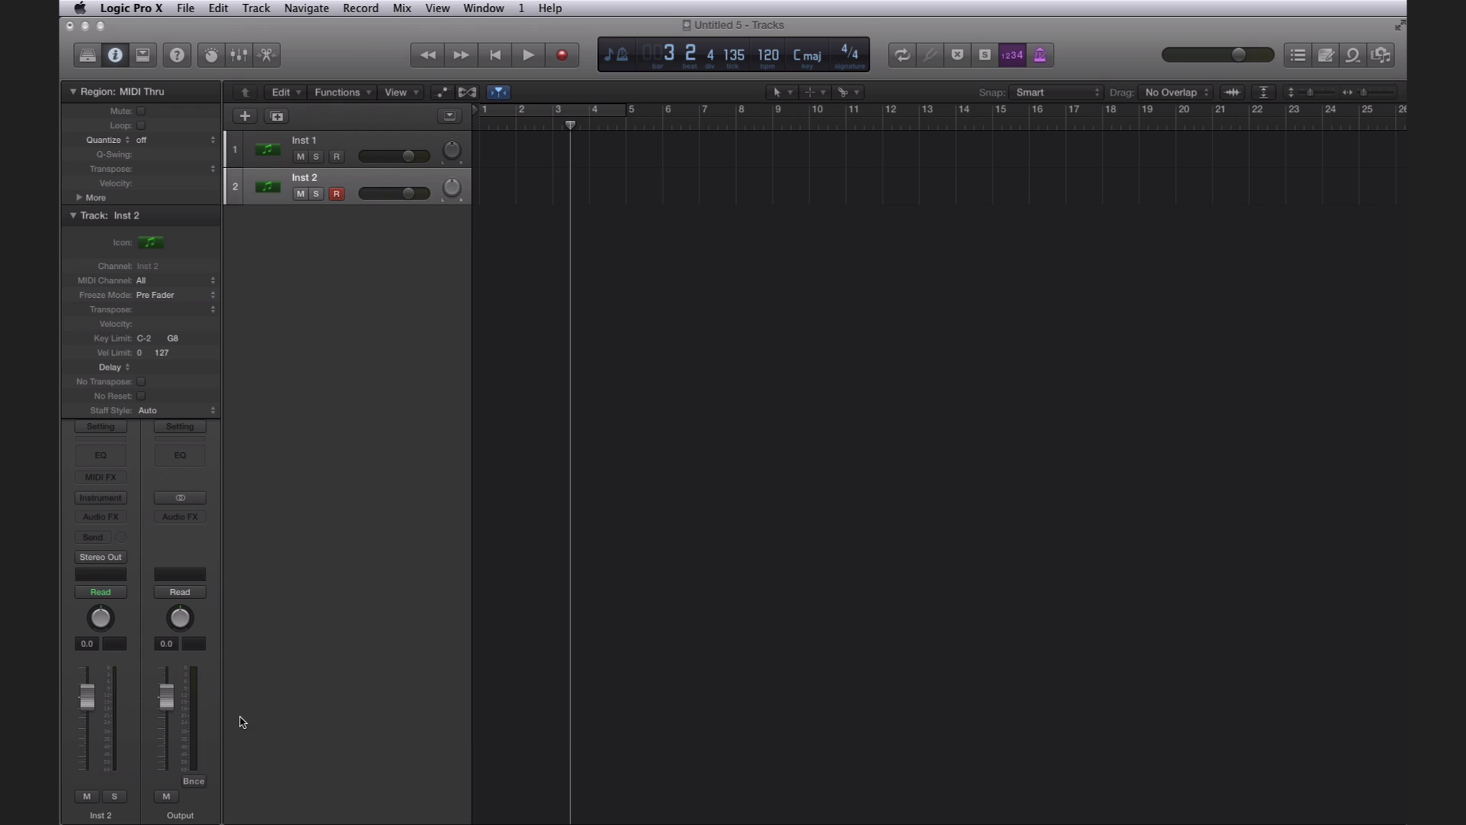
{"action": "left_click", "coordinate": [121, 500]}
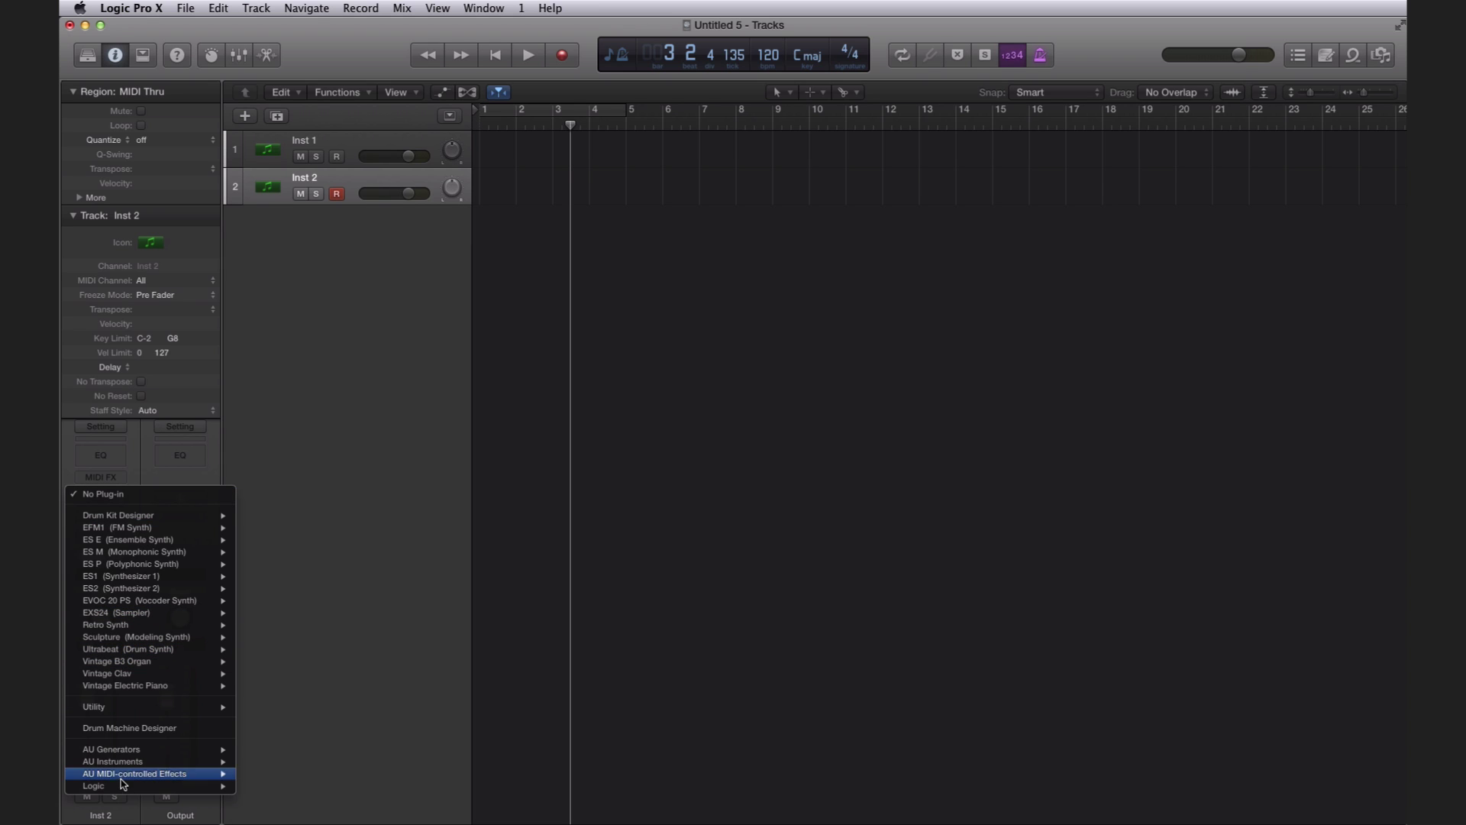
{"action": "left_click", "coordinate": [412, 584]}
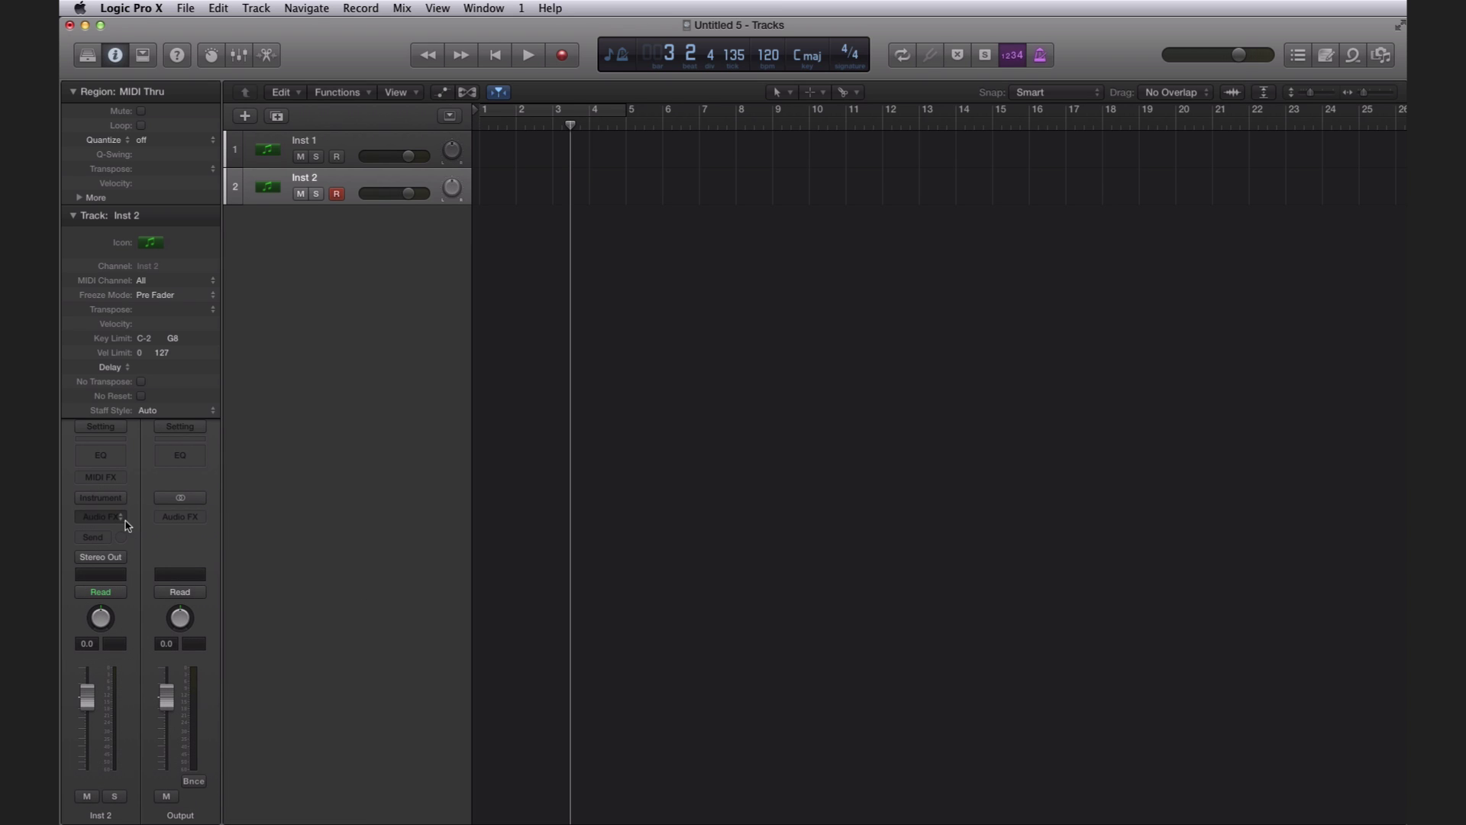
{"action": "left_click", "coordinate": [127, 525]}
{"action": "left_click", "coordinate": [382, 563]}
{"action": "left_click", "coordinate": [101, 517]}
{"action": "mouse_move", "coordinate": [143, 595]}
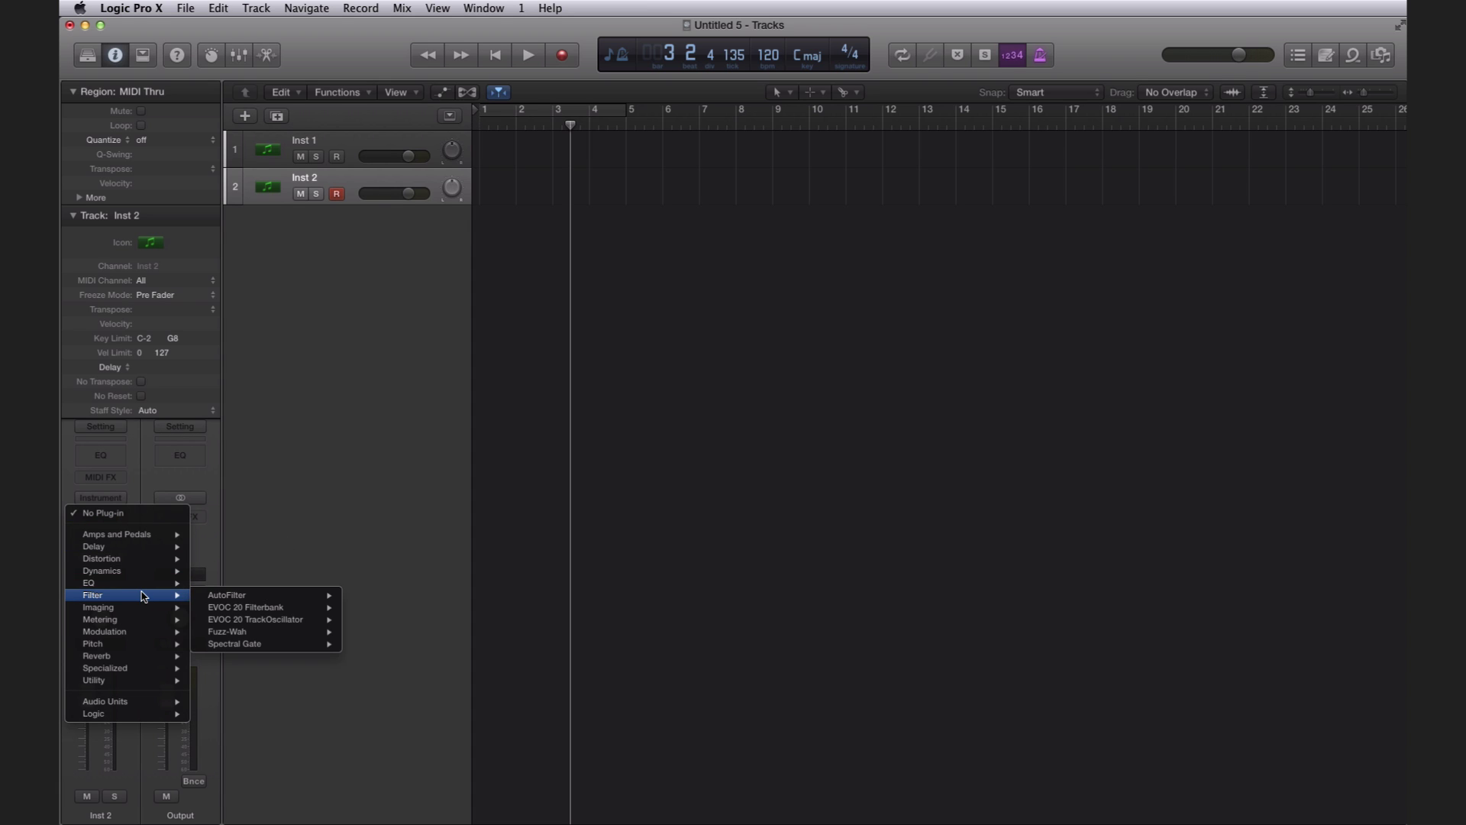
{"action": "mouse_move", "coordinate": [159, 701]}
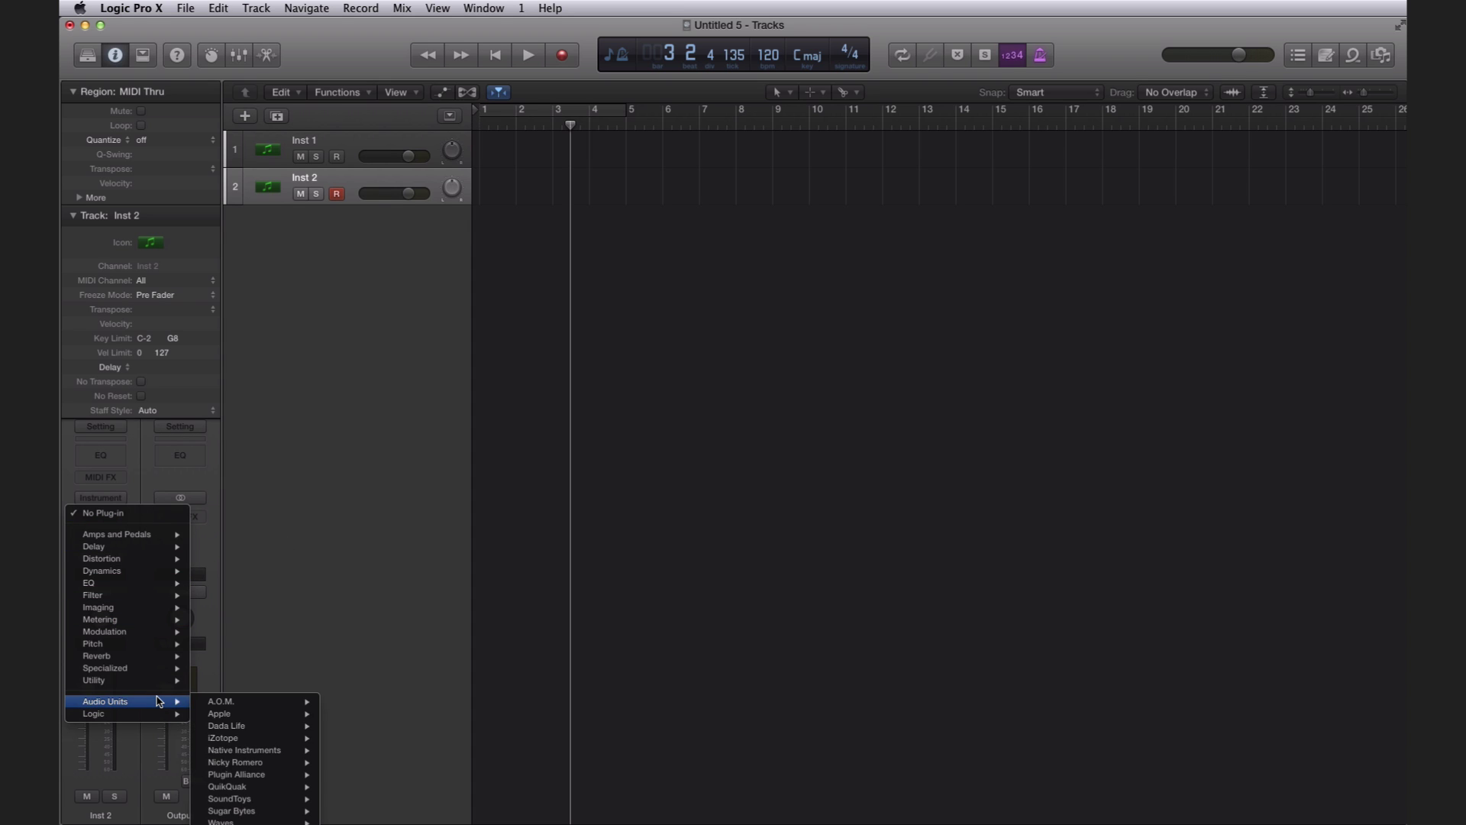
{"action": "mouse_move", "coordinate": [229, 822]}
{"action": "mouse_move", "coordinate": [382, 822]}
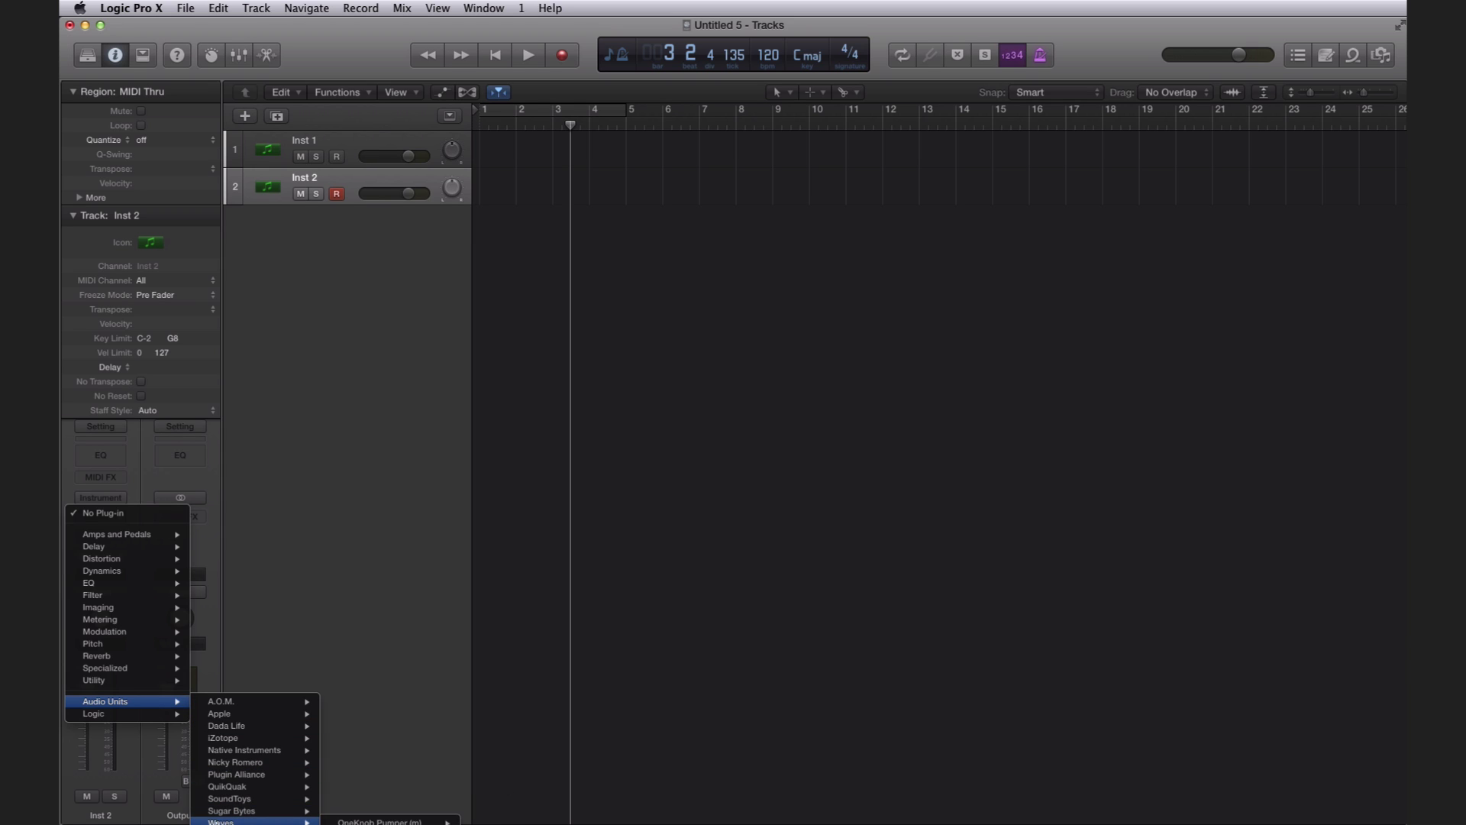
{"action": "mouse_move", "coordinate": [450, 822]}
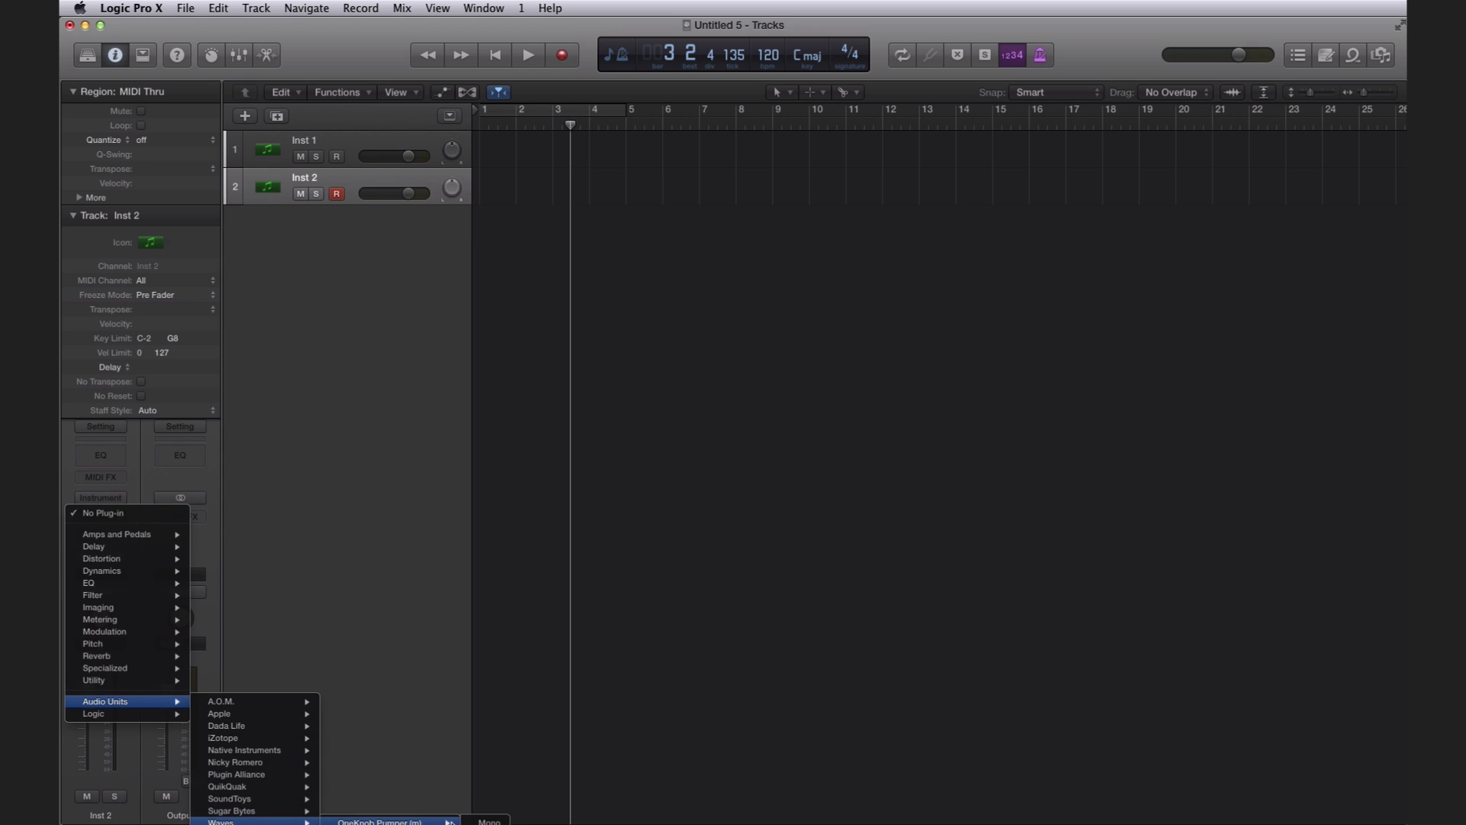
{"action": "left_click", "coordinate": [468, 658]}
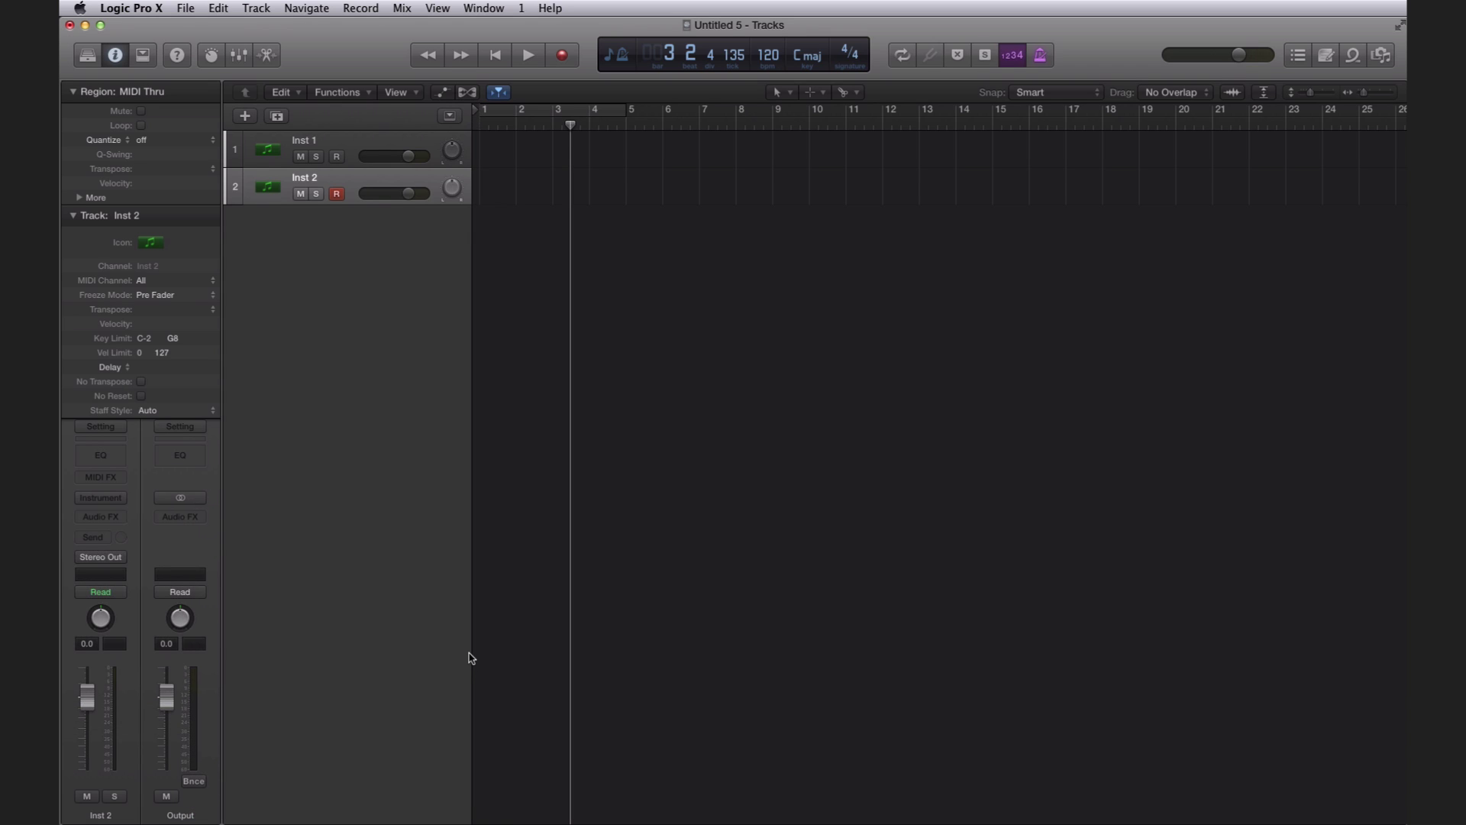